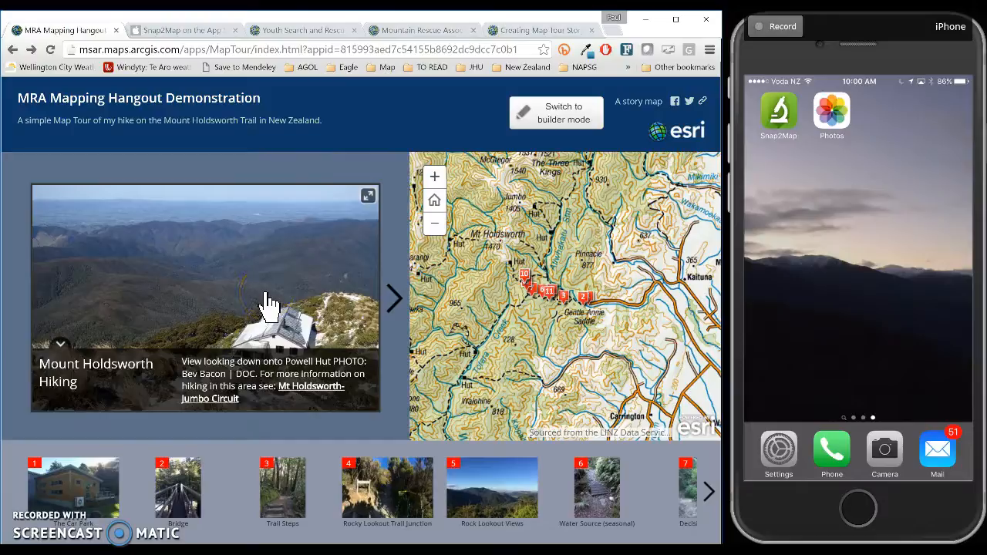
Step through tour stops 1–3: The Car Park, Bridge and Trail Steps.
left_click(87, 506)
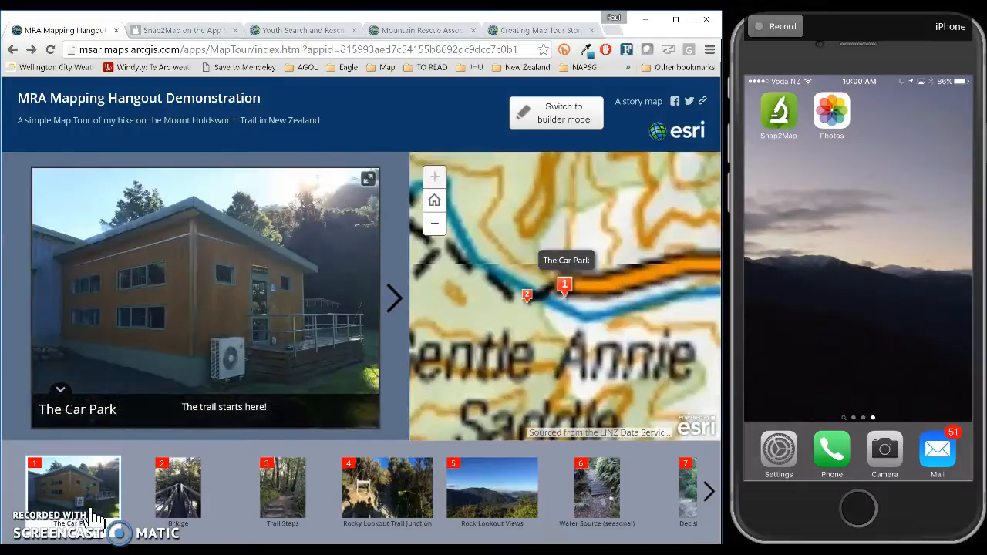
left_click(174, 506)
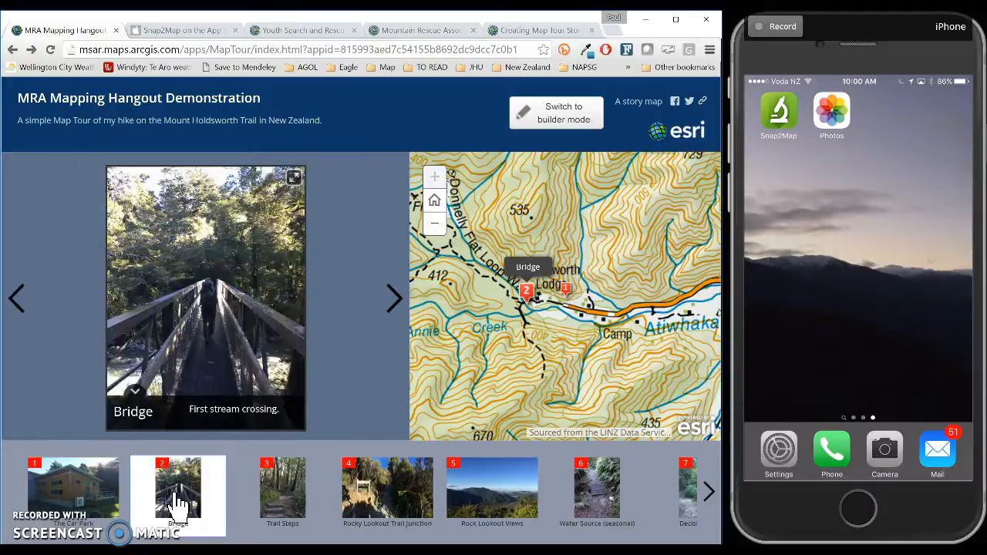
left_click(285, 503)
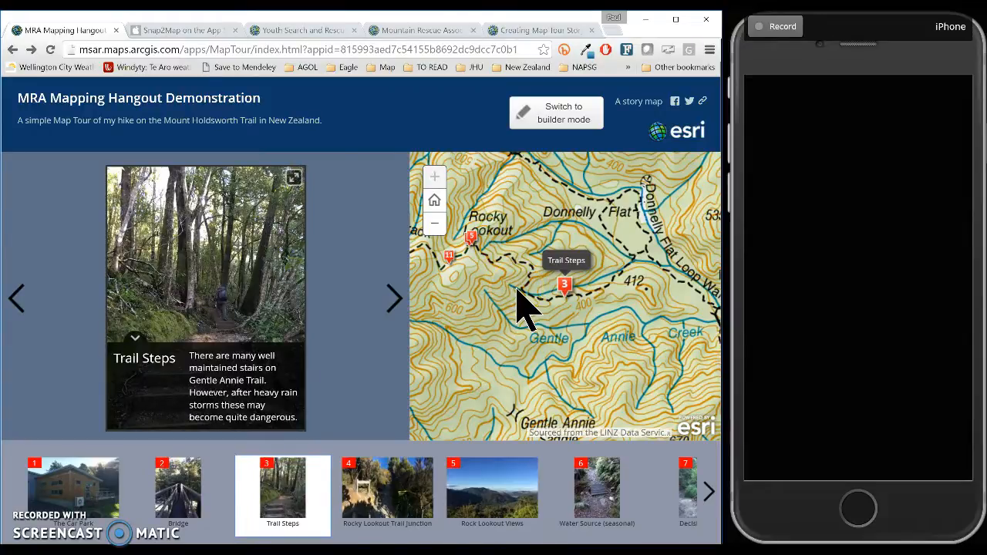
Browse the free Snap2Map app's iTunes Preview listing and screenshots, then close that page.
left_click(194, 31)
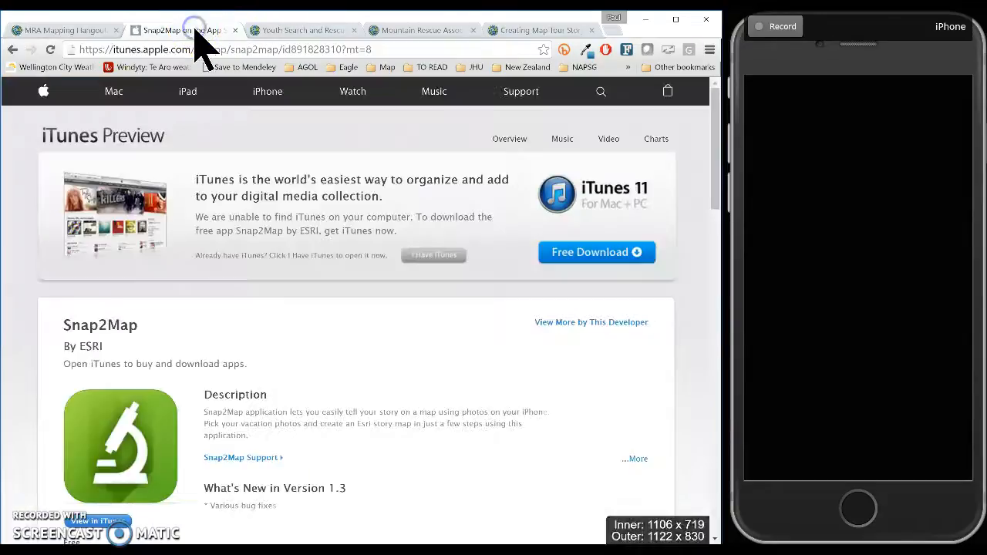
scroll(295, 285, "down", 3)
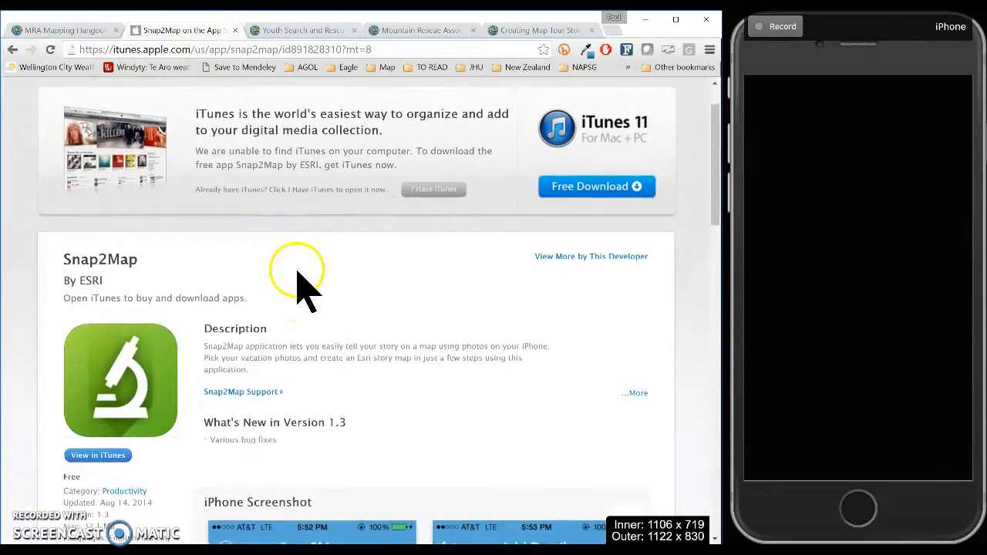
scroll(302, 289, "down", 5)
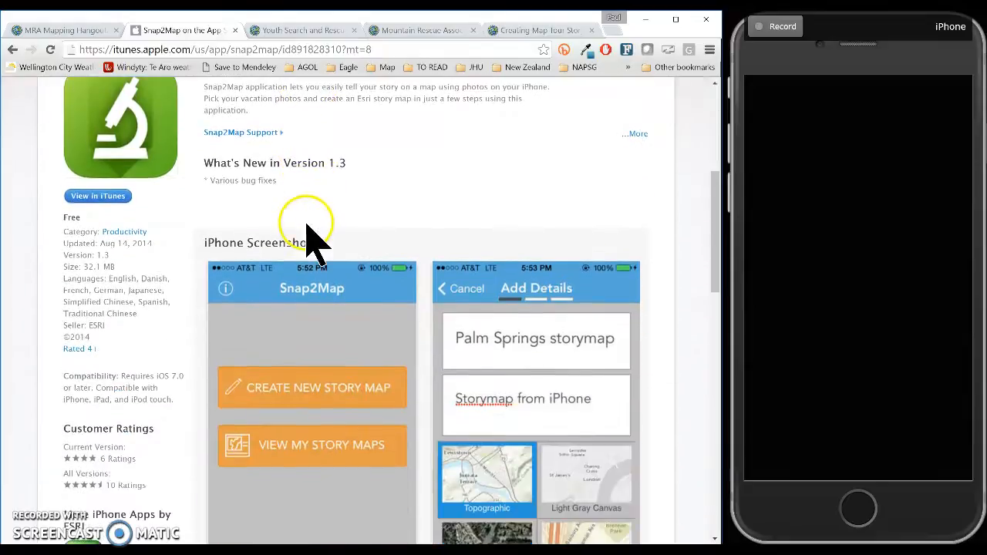
scroll(349, 205, "down", 2)
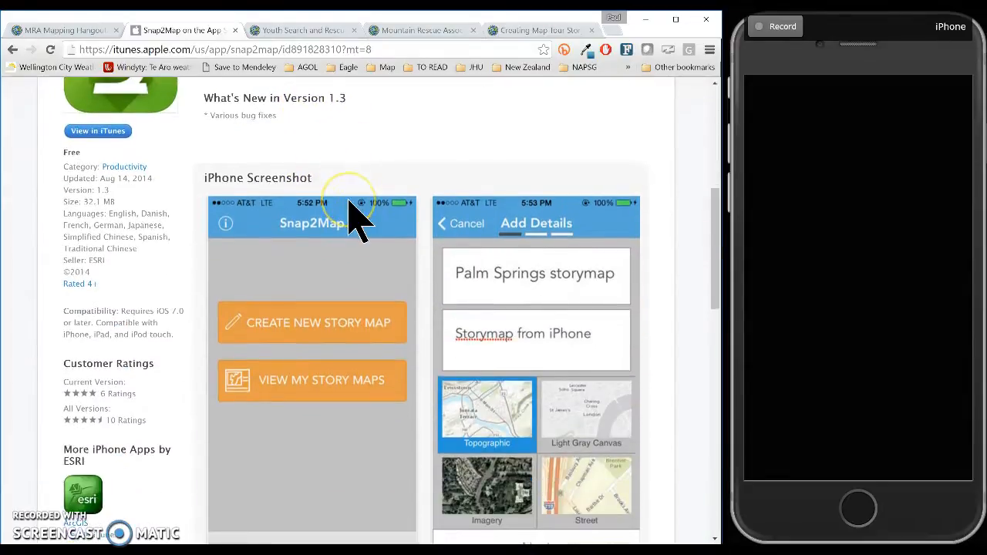
scroll(351, 216, "up", 6)
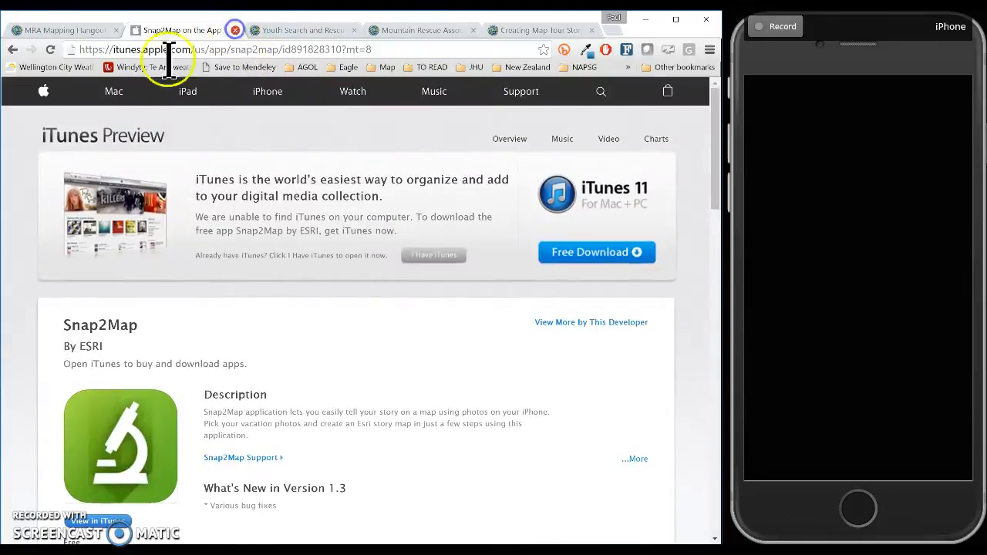
left_click(236, 30)
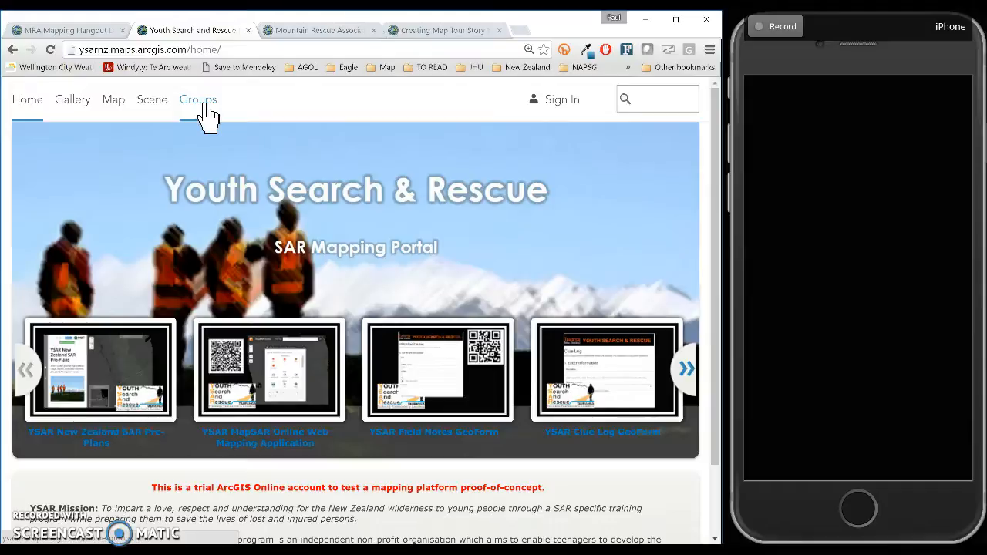
Close the Youth Search and Rescue portal tab.
left_click(248, 30)
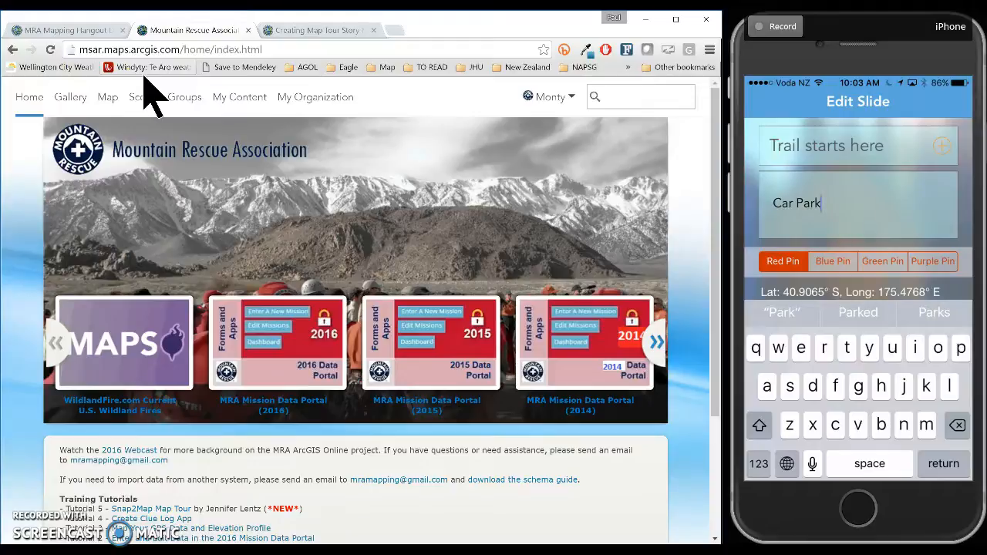
Finish the slide description entry and maximize the browser window.
key("Return")
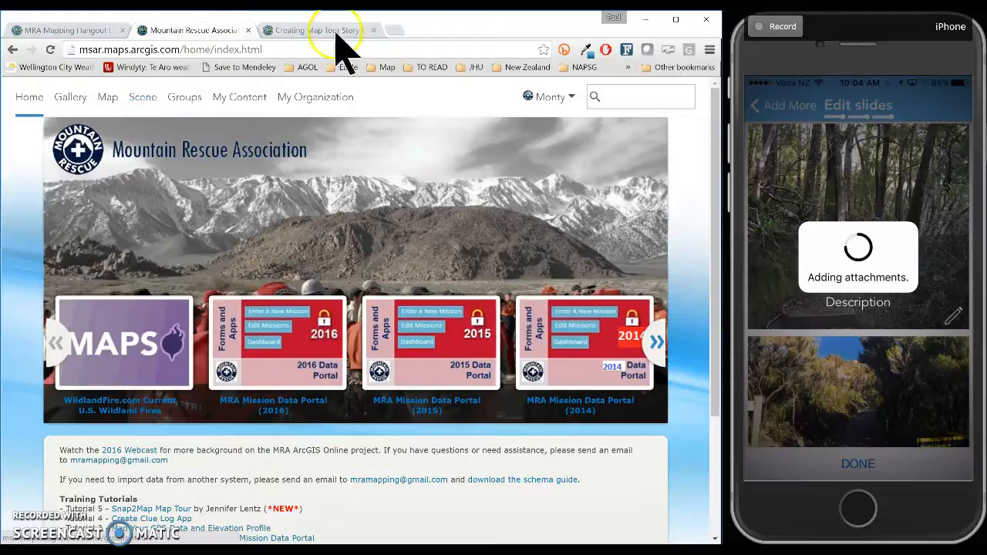
left_click(676, 23)
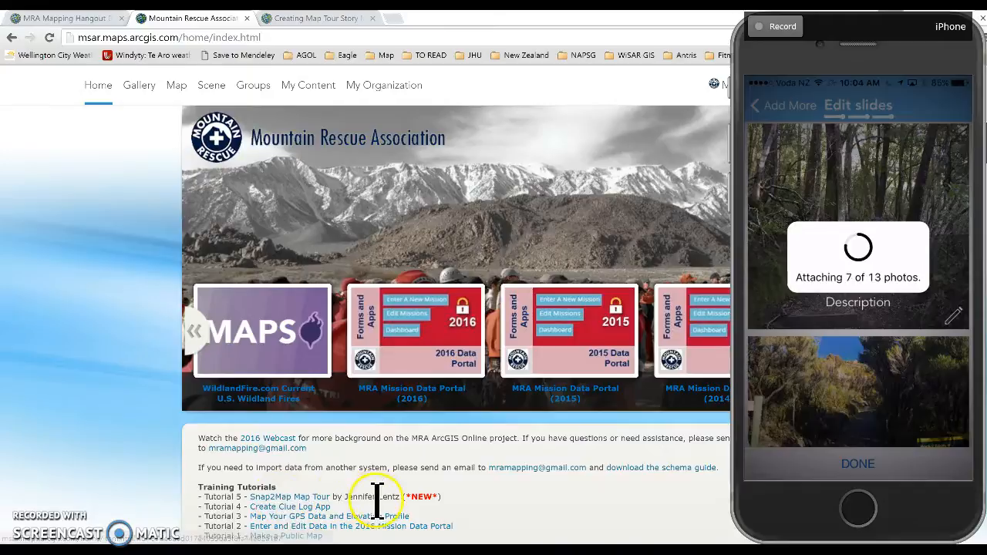
Open the Creating Map Tour Story Maps PDF and scroll to page 2's account setup.
left_click(316, 18)
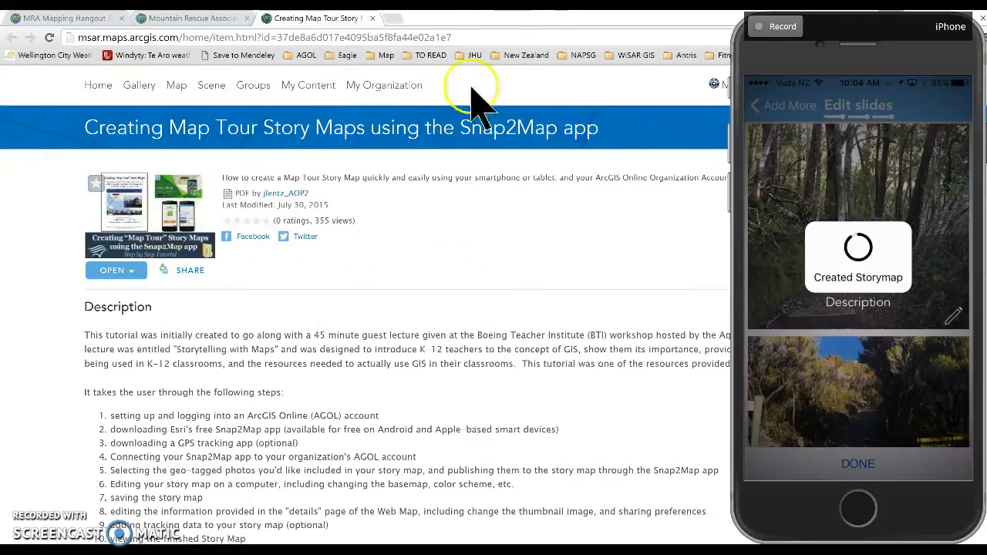
left_click(173, 216)
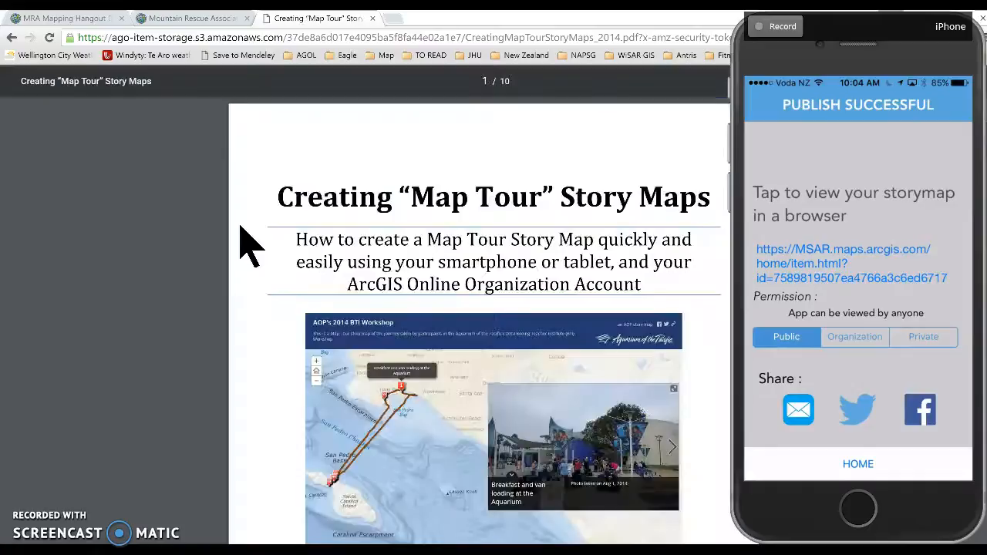
scroll(315, 220, "down", 4)
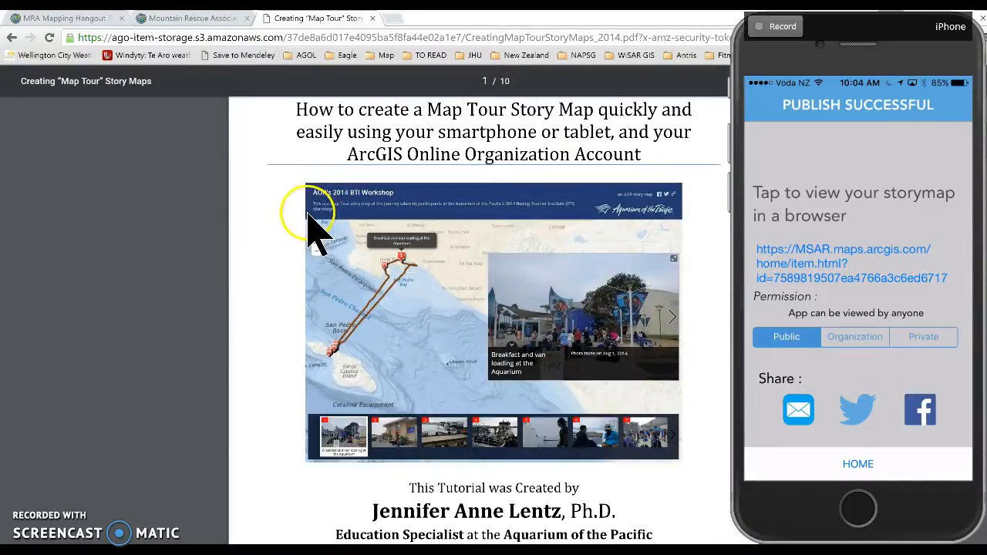
scroll(308, 220, "down", 4)
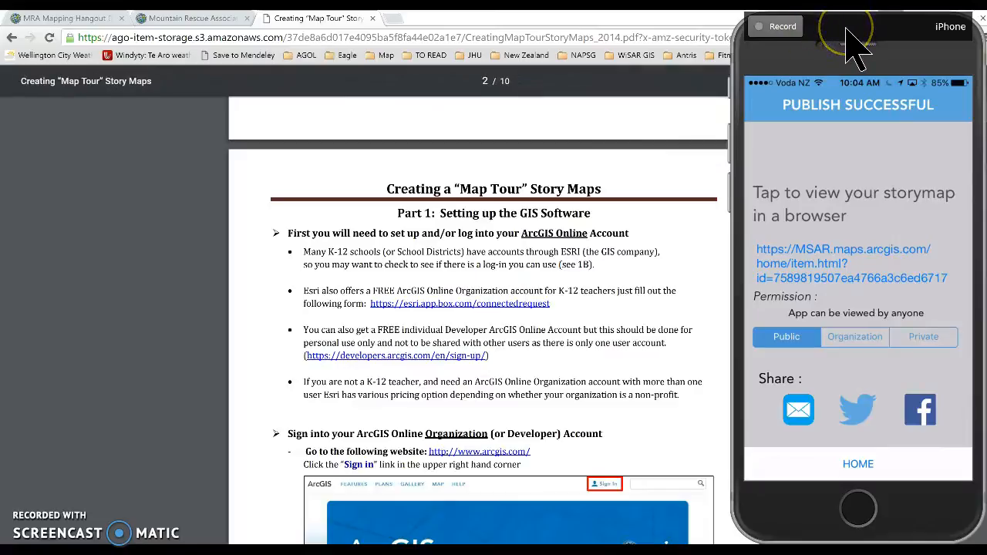
left_click_drag(847, 31, 884, 550)
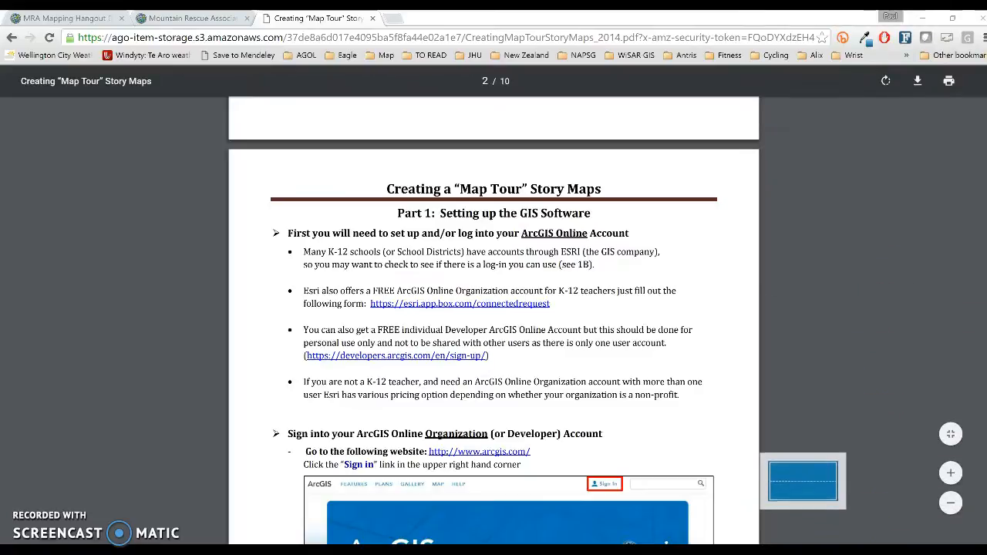
In My Content's Snap2Map folder, open item details for the Demonstration for Snap2Map web app.
left_click(205, 22)
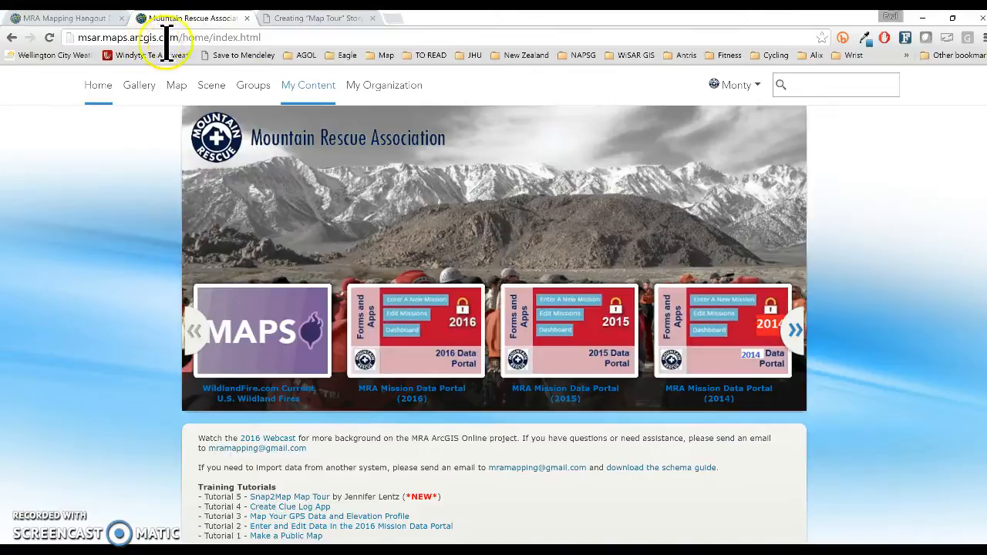
left_click(308, 86)
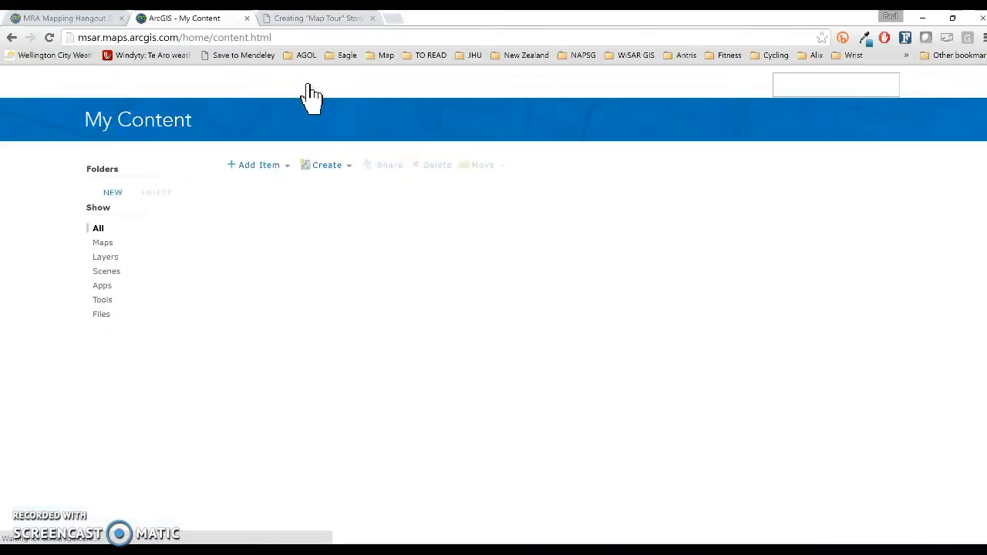
scroll(236, 208, "down", 3)
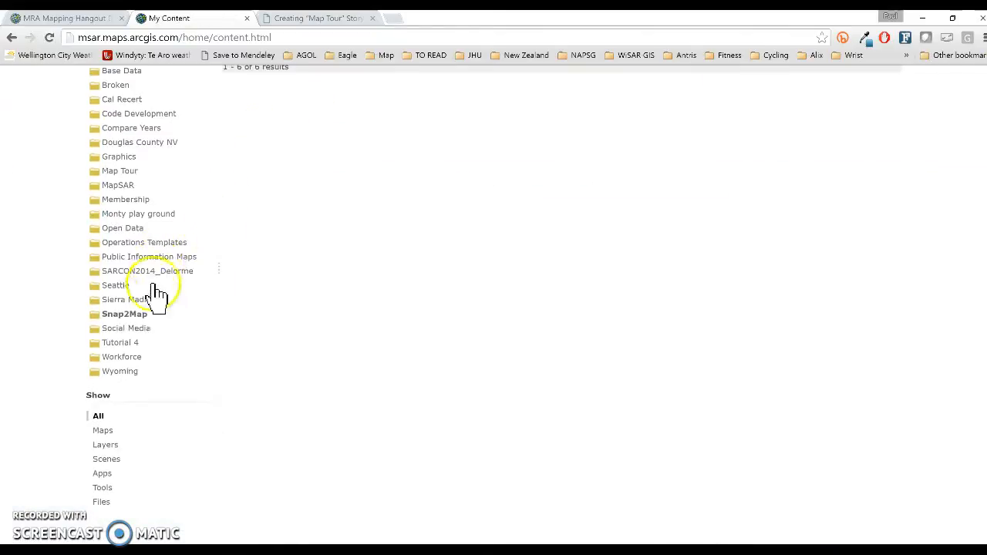
left_click(127, 314)
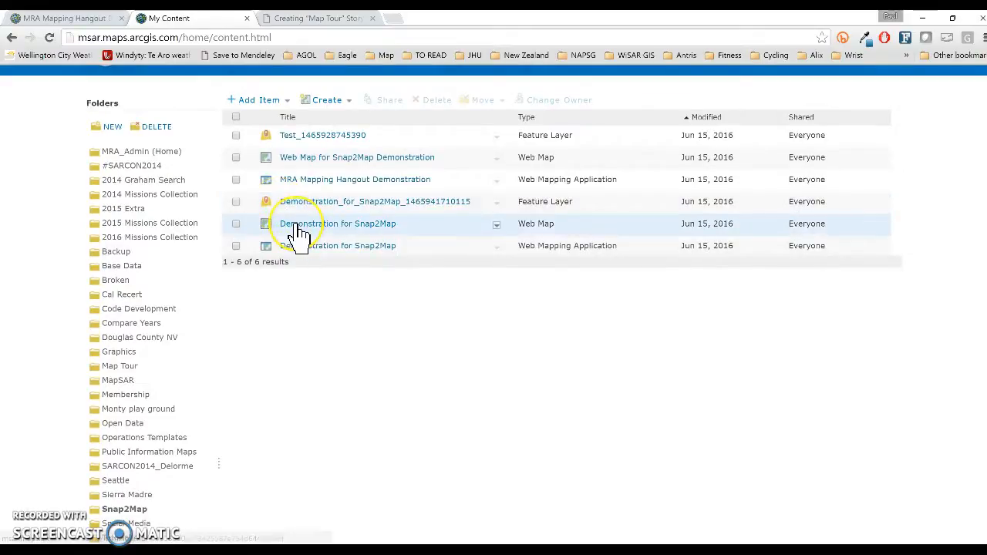
left_click(298, 226)
left_click(327, 253)
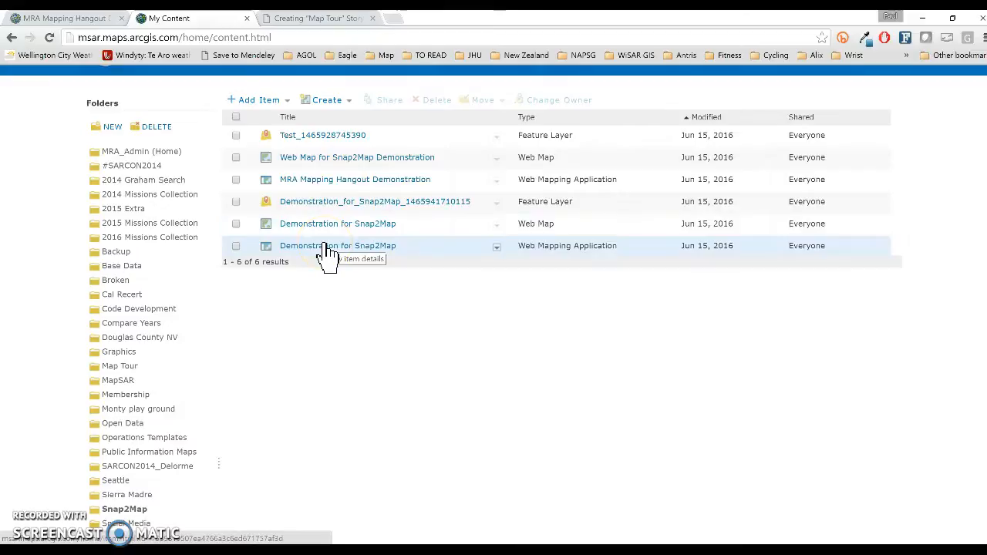
left_click(373, 227)
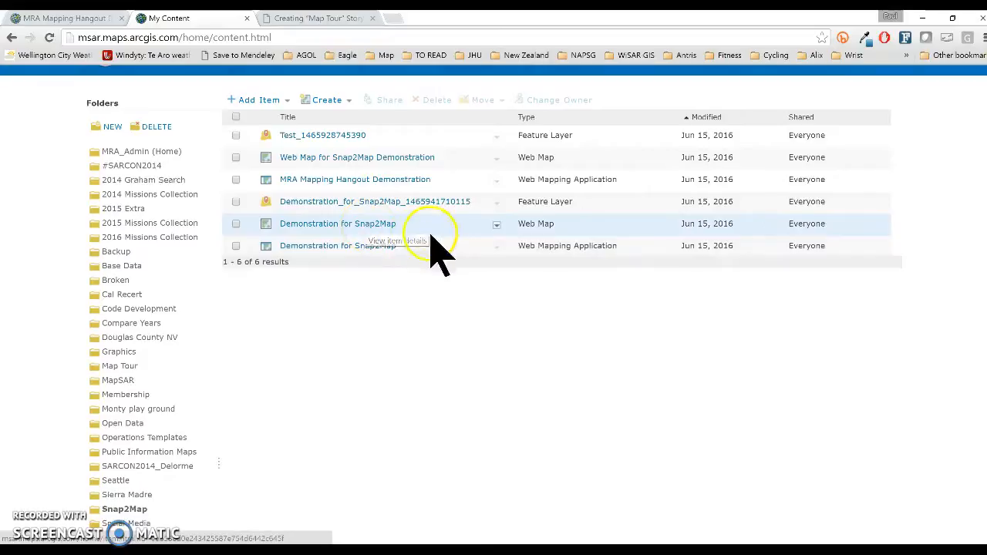
left_click(497, 249)
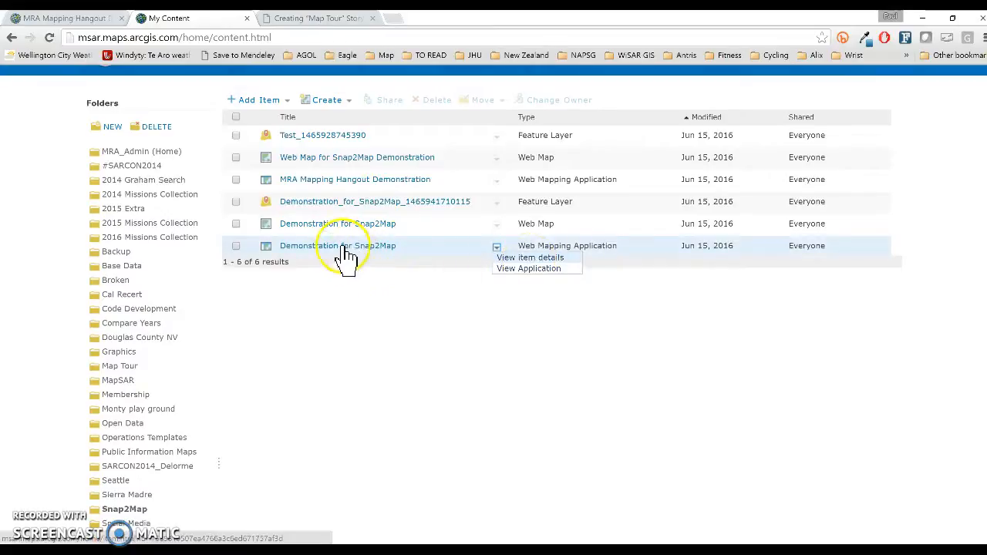
left_click(559, 259)
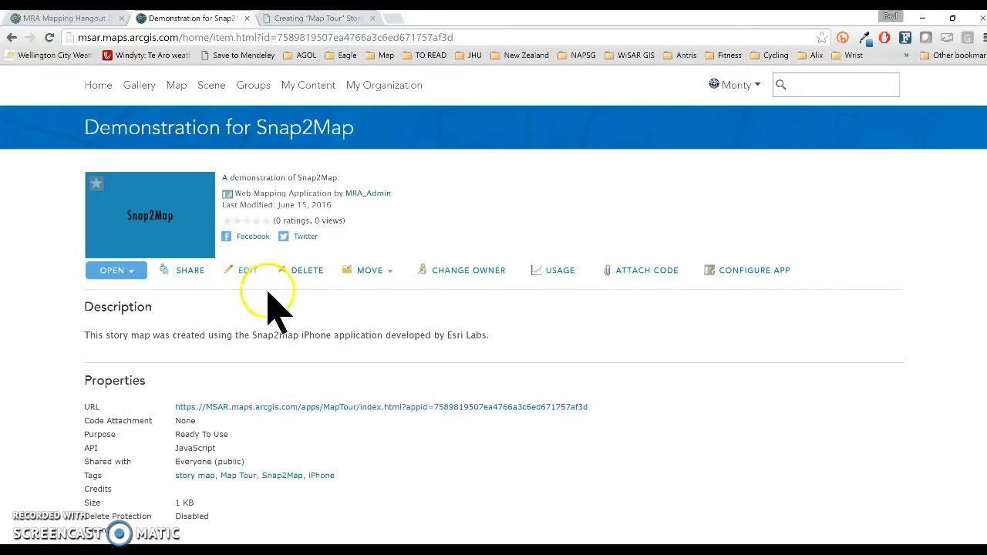
Launch the Map Tour builder from the item page's Configure App button.
left_click(738, 274)
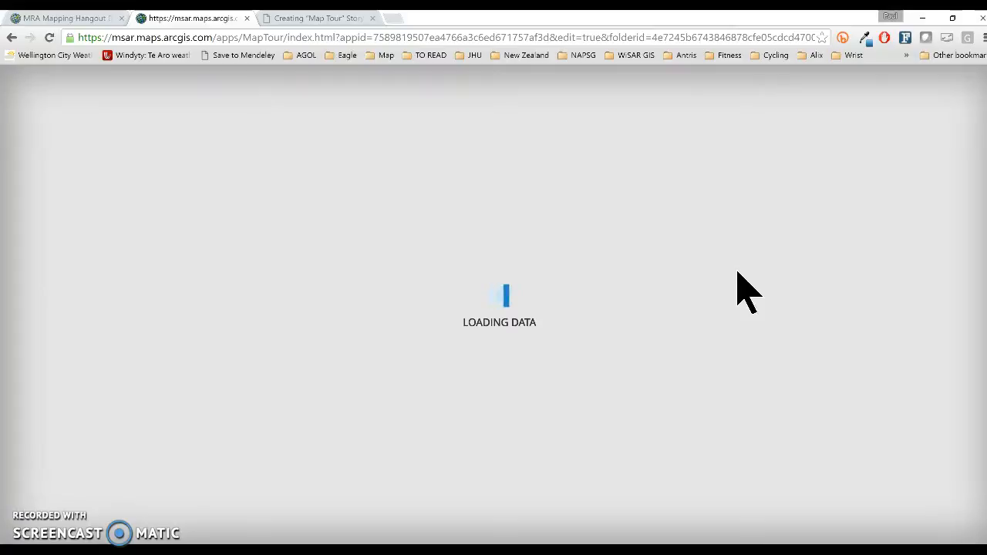
Let the builder load all 13 tour stops, starting with 'Trail starts here'.
left_click(672, 264)
left_click(385, 170)
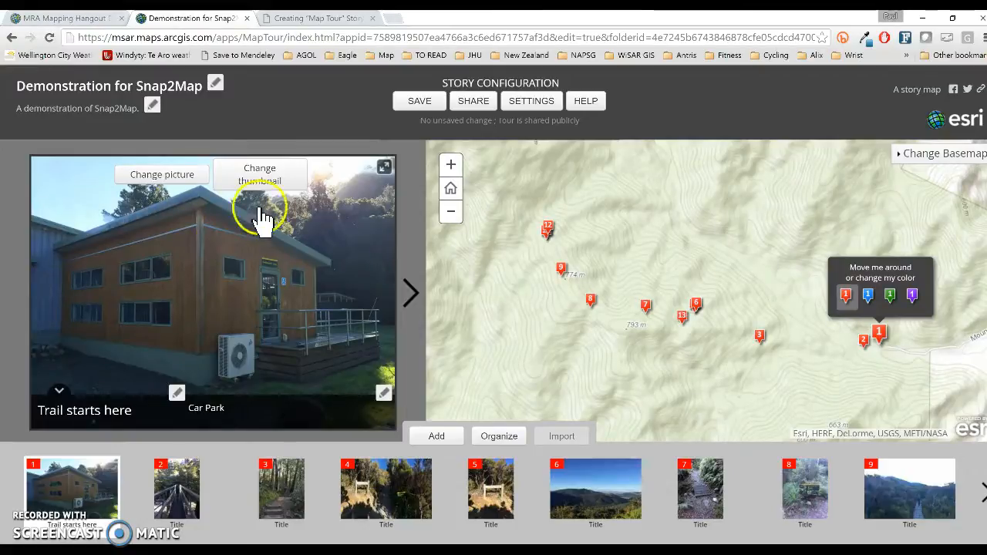
Title the second tour point 'Stream Crossing'.
left_click(197, 501)
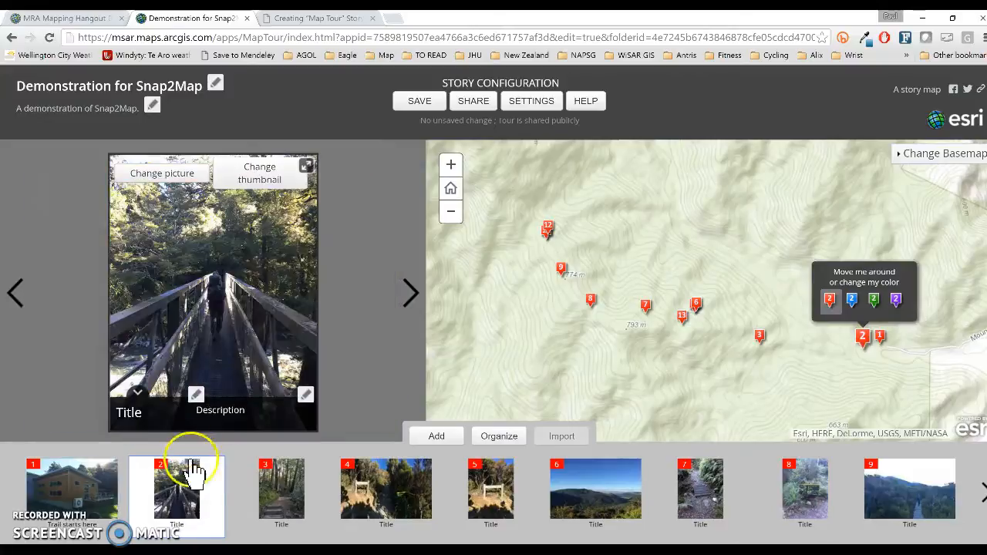
left_click(129, 411)
type("Stream C")
left_click(238, 396)
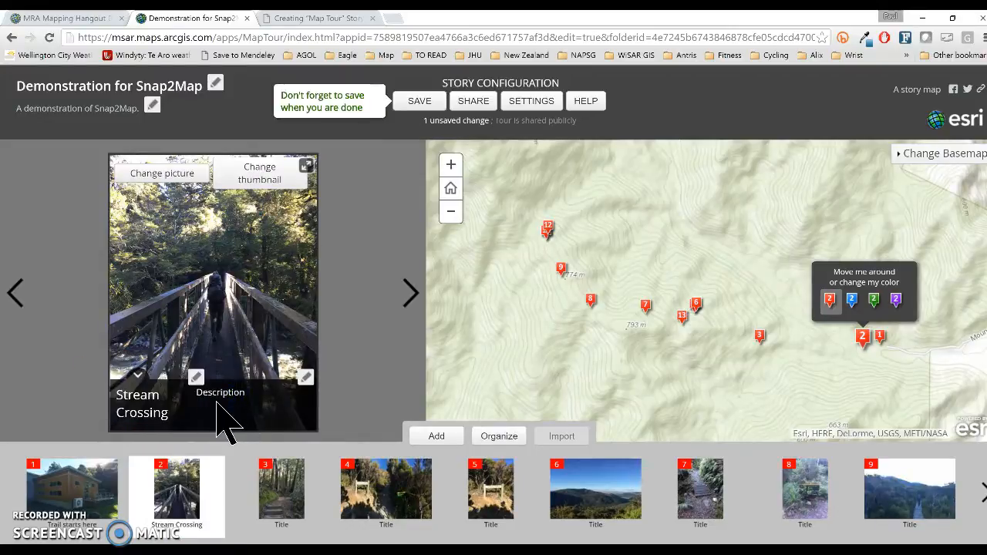
Select tour point 7 and scroll the carousel to show points 10–12.
left_click(717, 501)
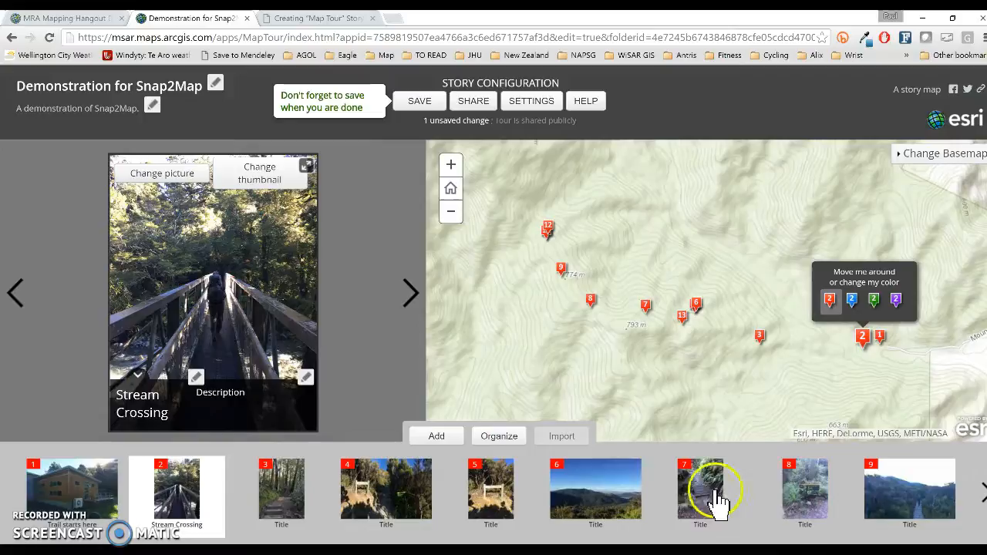
left_click(739, 521)
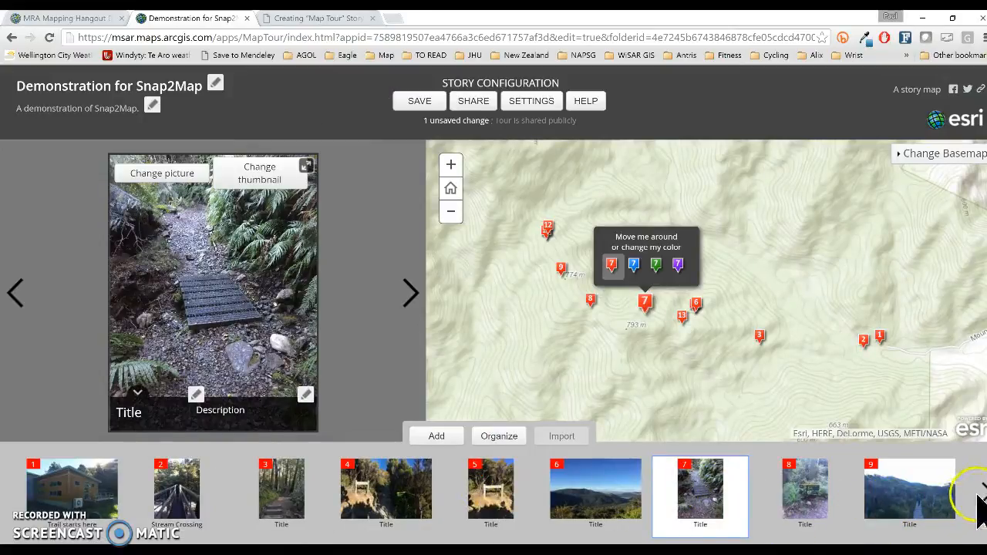
left_click(981, 498)
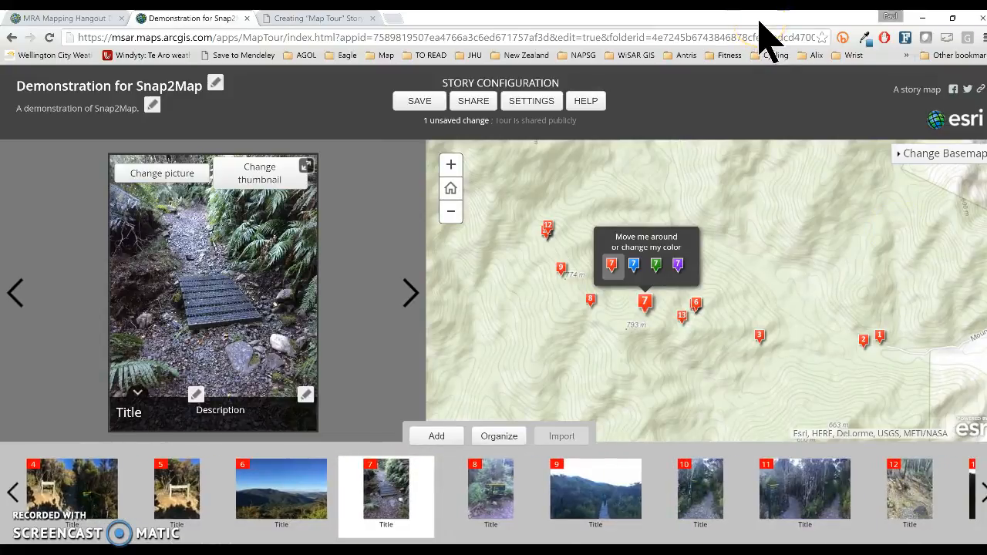
Title point 12 'Trail Hazard!', describe it as 'This traverse trail has washed out recently.', and save.
left_click(906, 500)
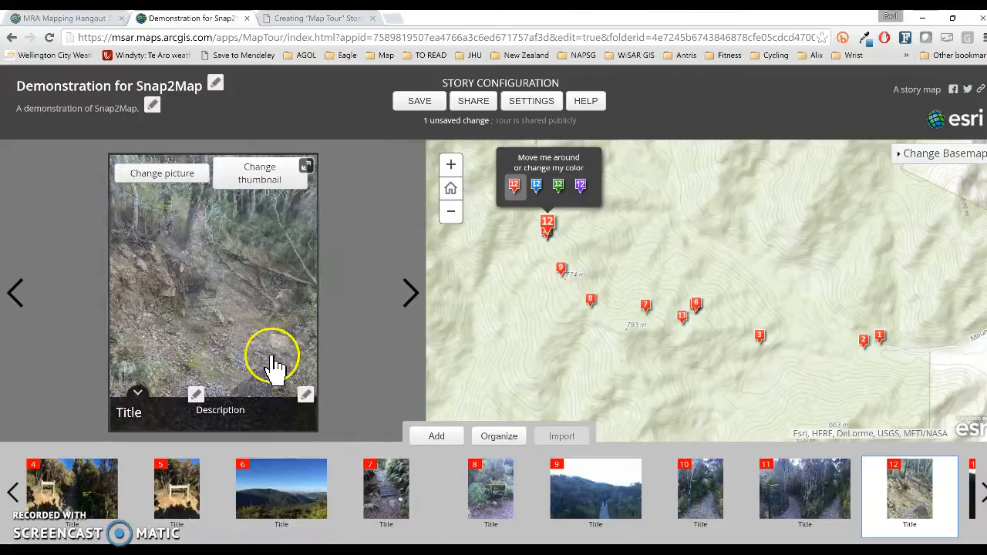
left_click(137, 413)
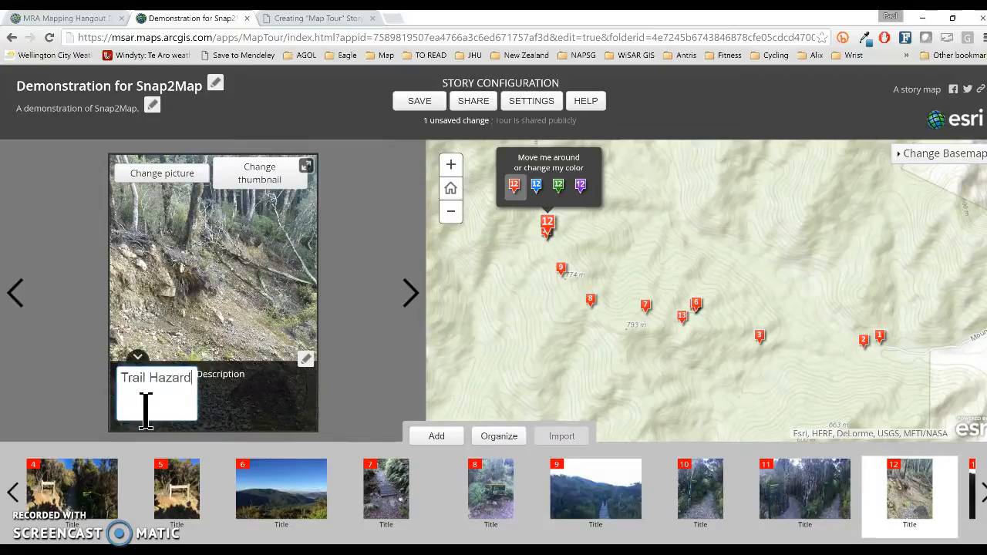
left_click(267, 403)
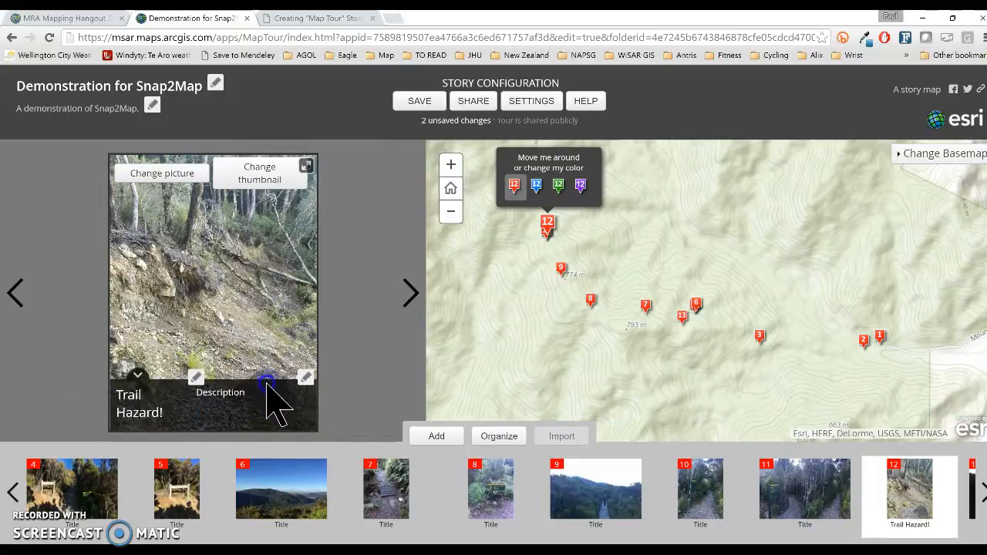
left_click(243, 392)
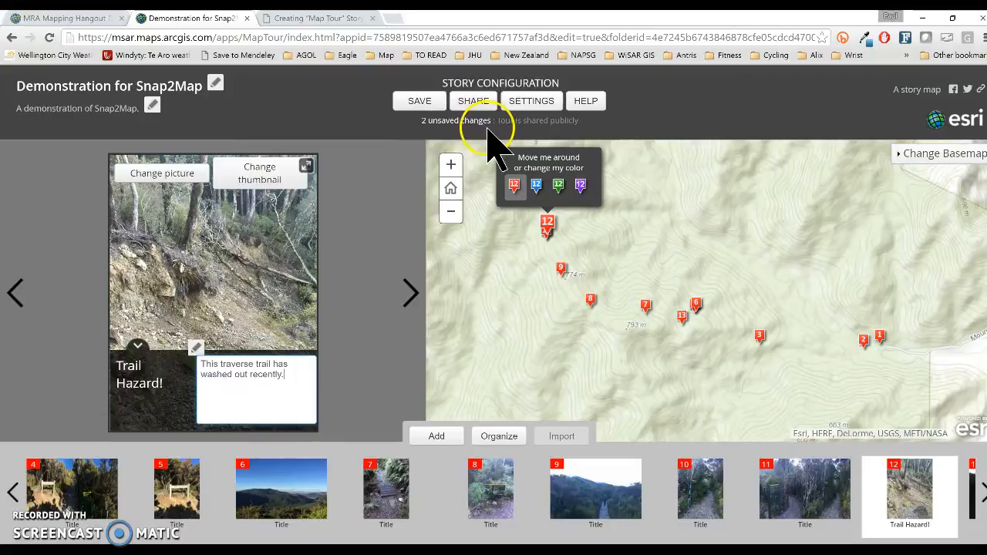
left_click(417, 108)
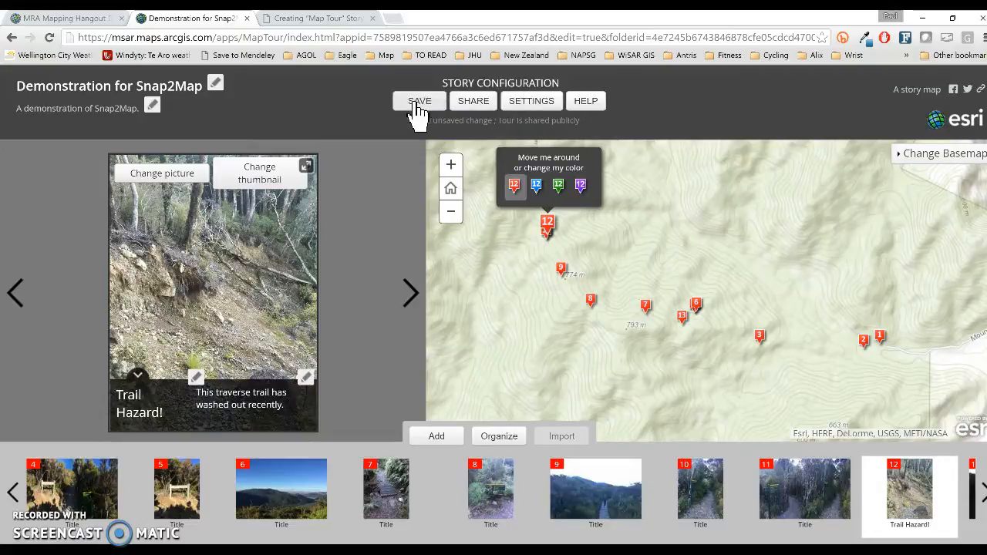
Preview the Imagery with Labels basemap, then switch the tour map back to Topographic.
left_click(900, 162)
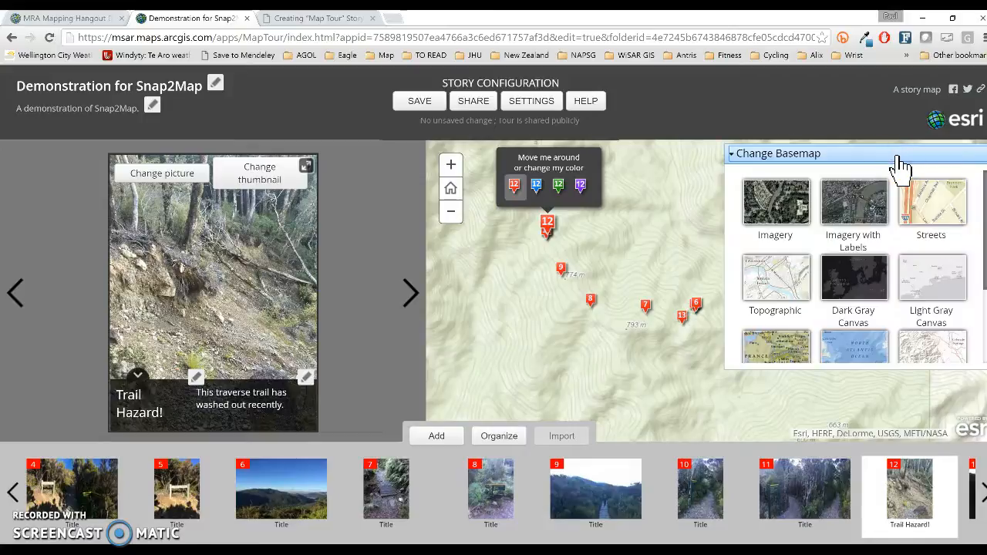
left_click(857, 202)
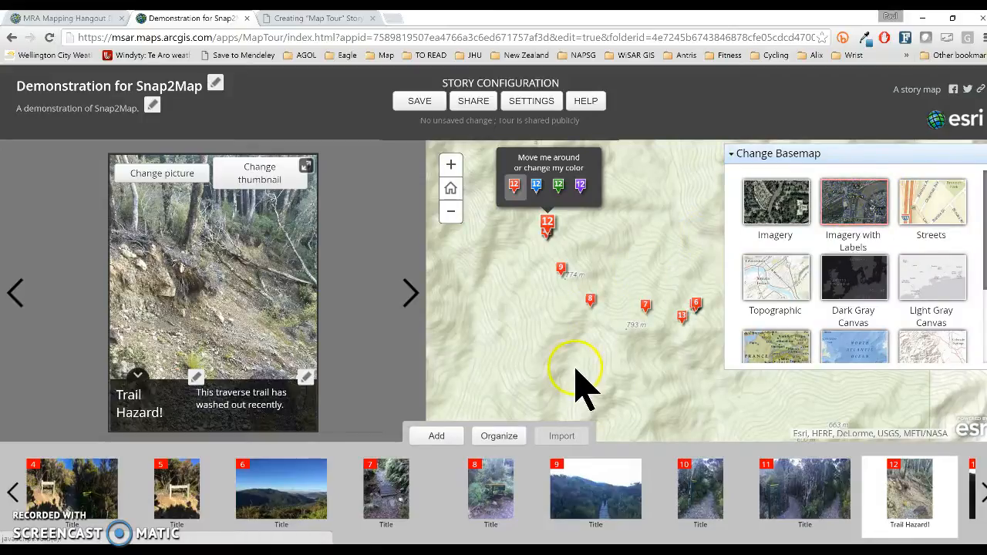
left_click(731, 156)
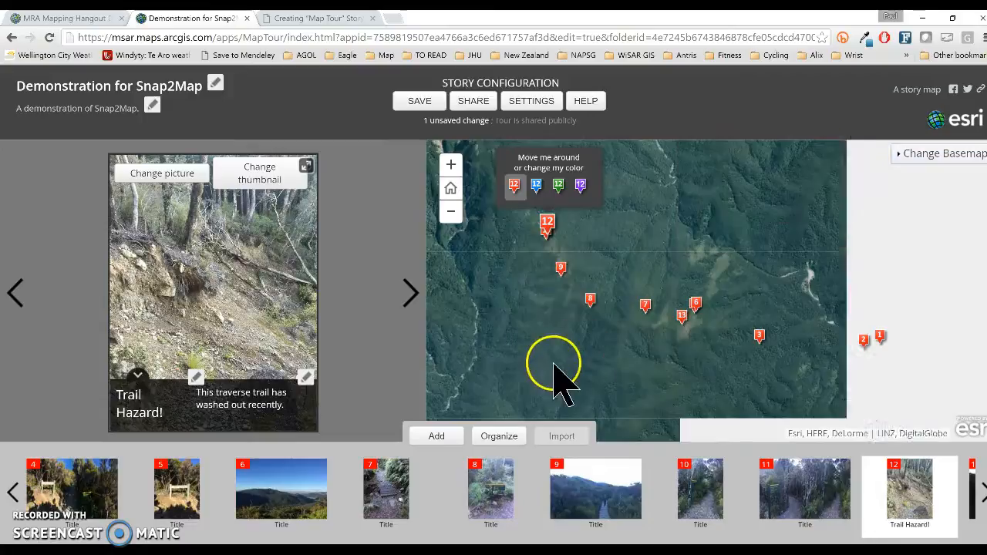
left_click(922, 162)
left_click(794, 286)
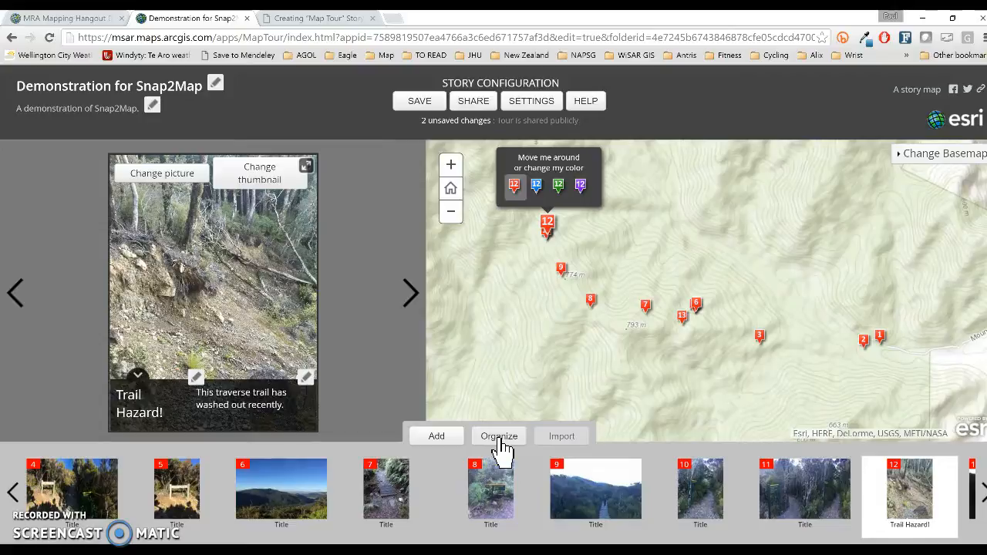
left_click(530, 104)
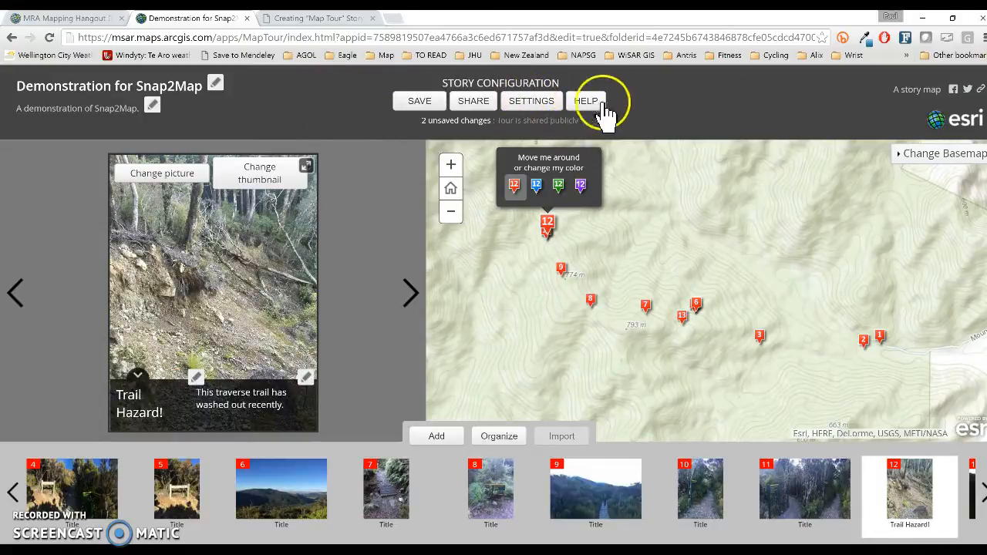
Apply the dark-blue colour theme in the story settings and save the story.
left_click(545, 104)
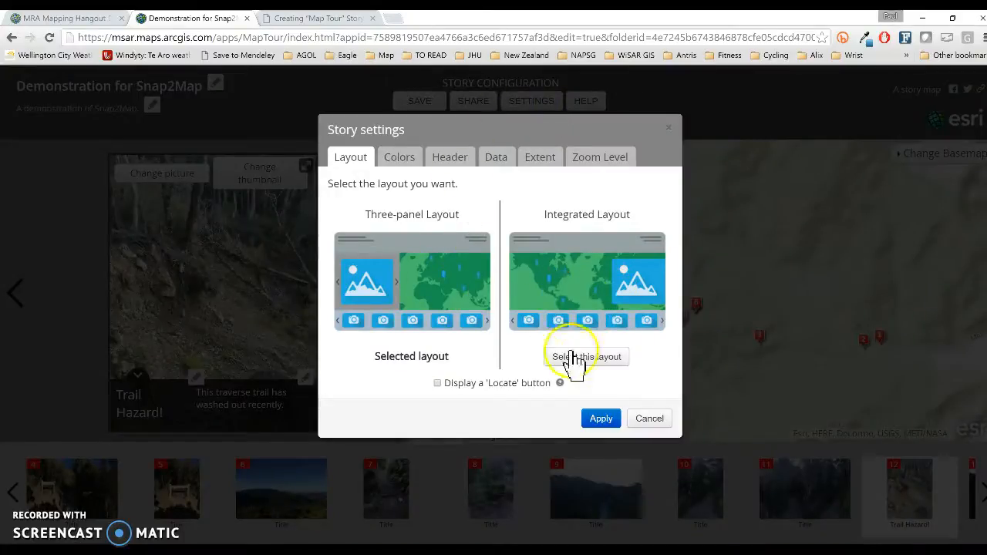
left_click(406, 157)
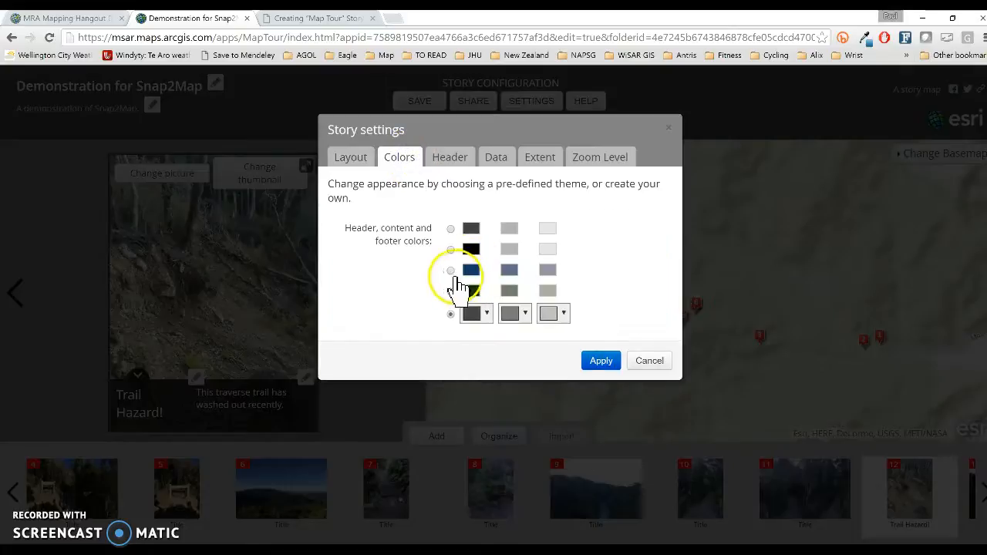
left_click(601, 361)
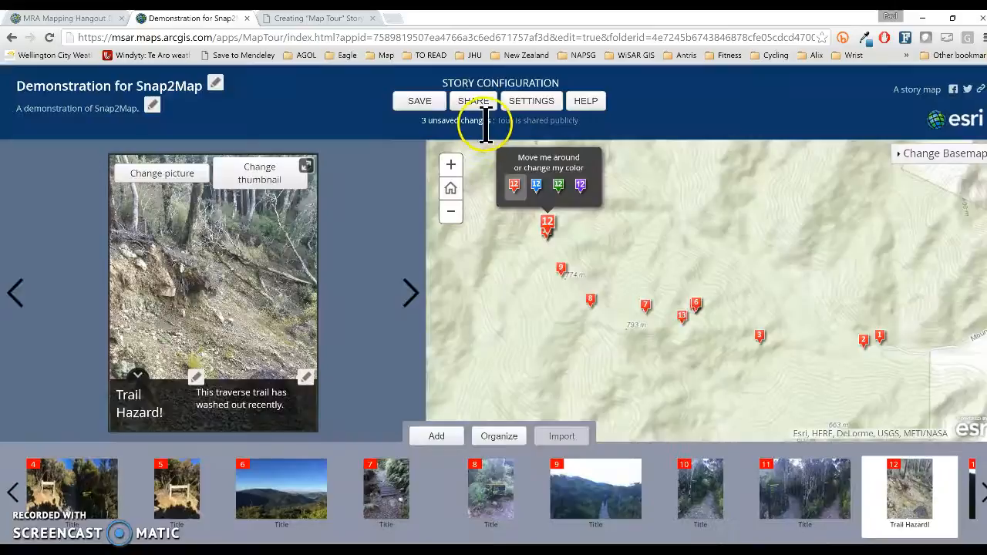
left_click(418, 105)
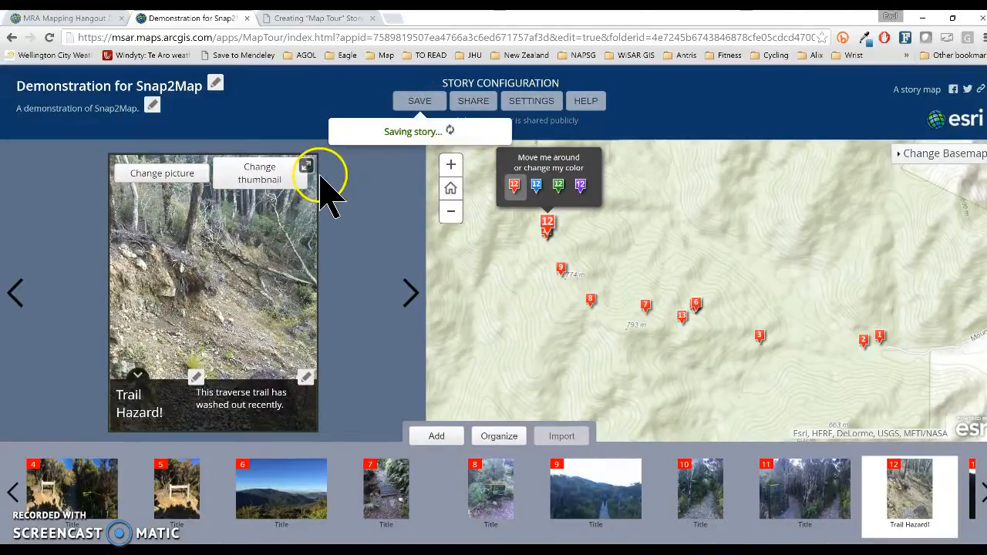
left_click(529, 105)
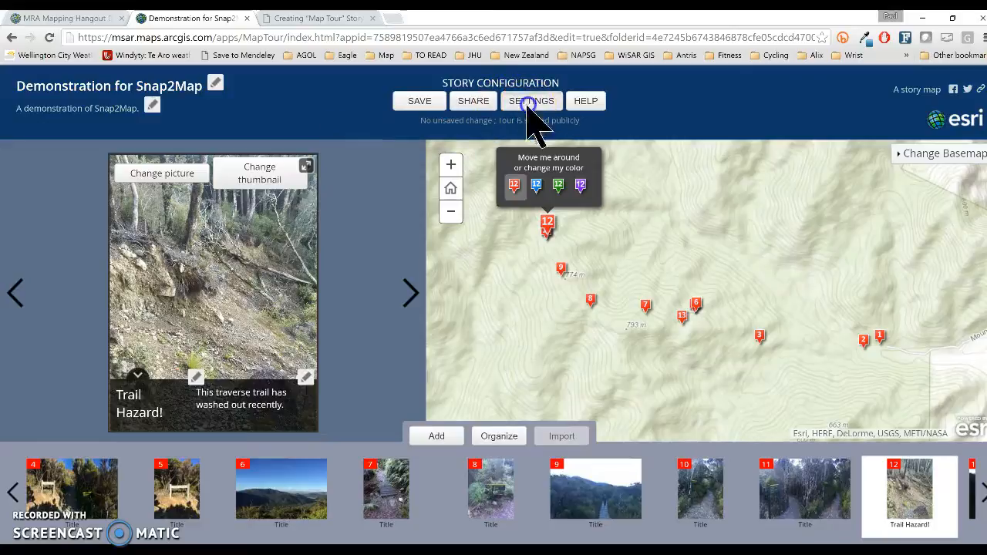
Set the story point zoom level to 1:2K (level 18) in the tour settings.
left_click(451, 162)
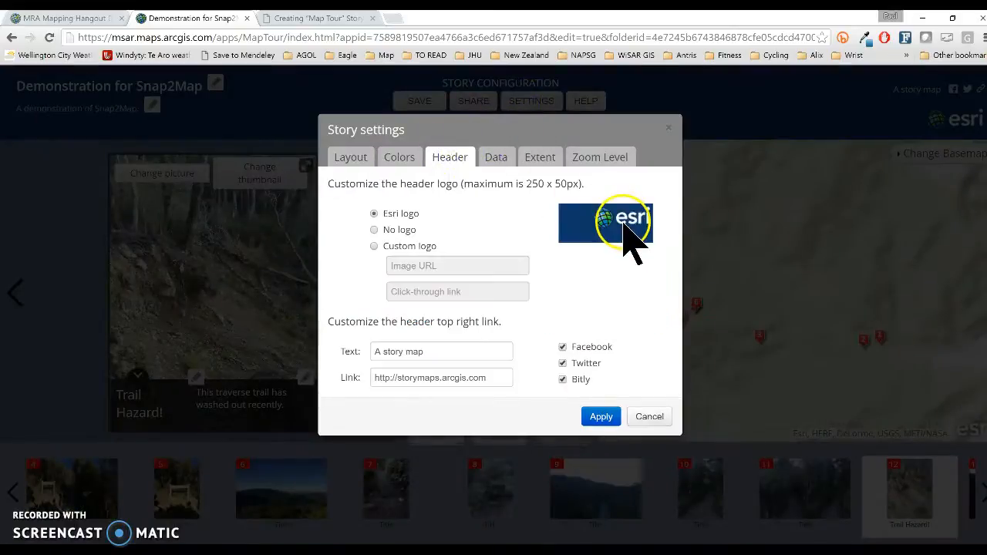
left_click(540, 156)
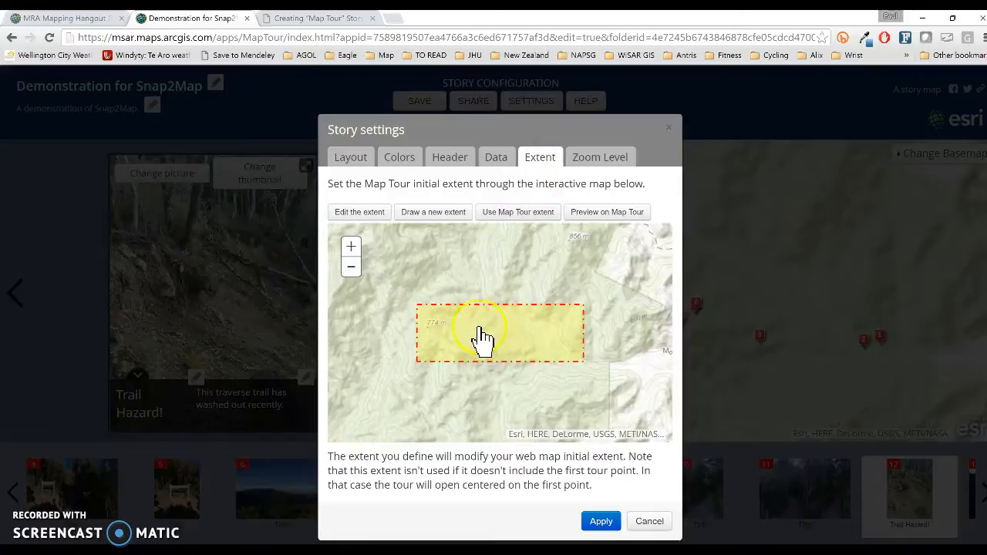
left_click(599, 161)
left_click(582, 213)
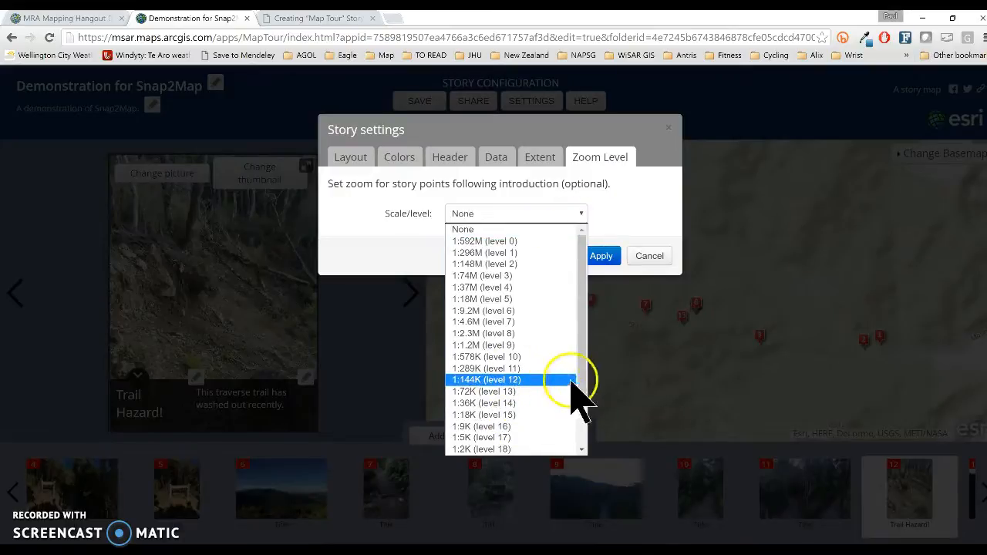
left_click_drag(582, 371, 578, 403)
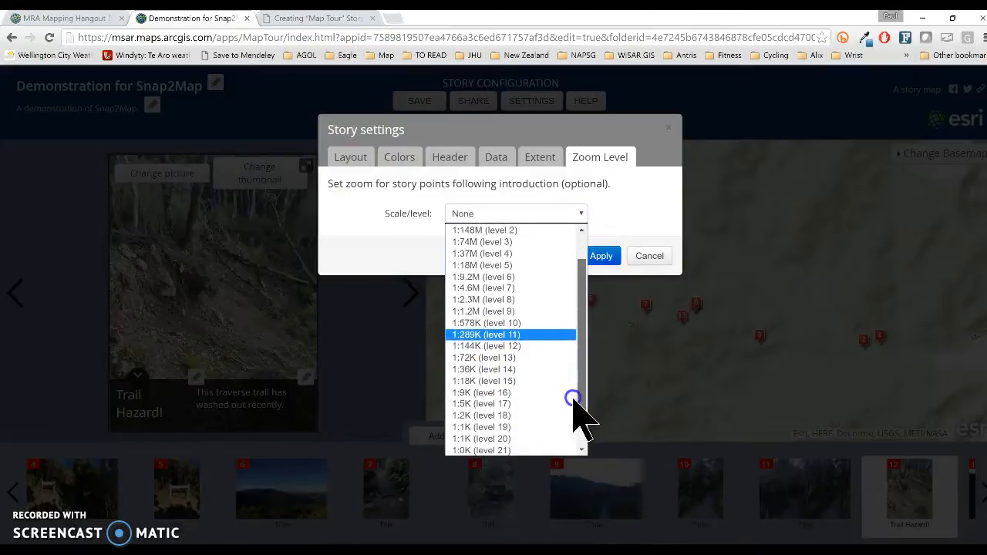
left_click(506, 407)
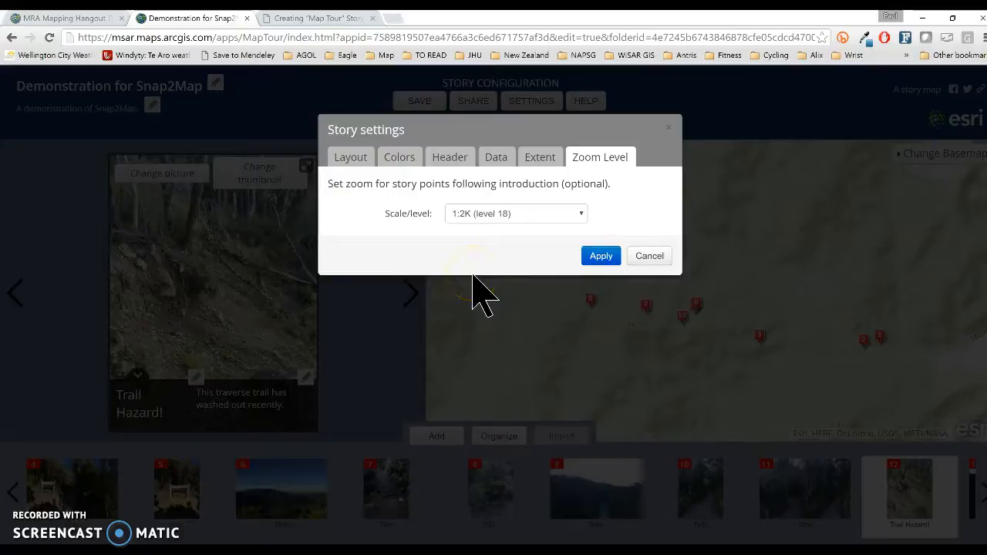
left_click(601, 261)
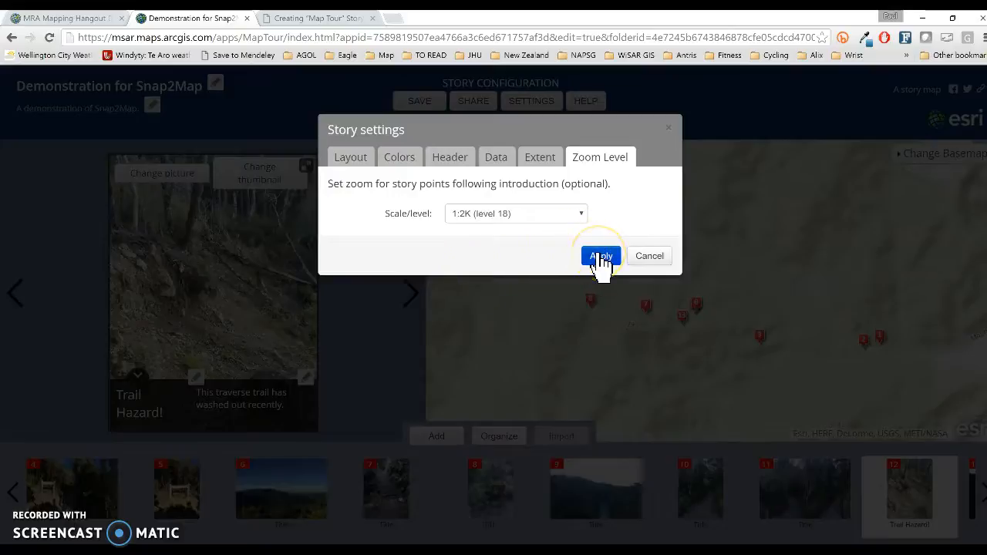
Change the story point zoom to 1:18K (level 15), apply it, and save the tour.
left_click(583, 216)
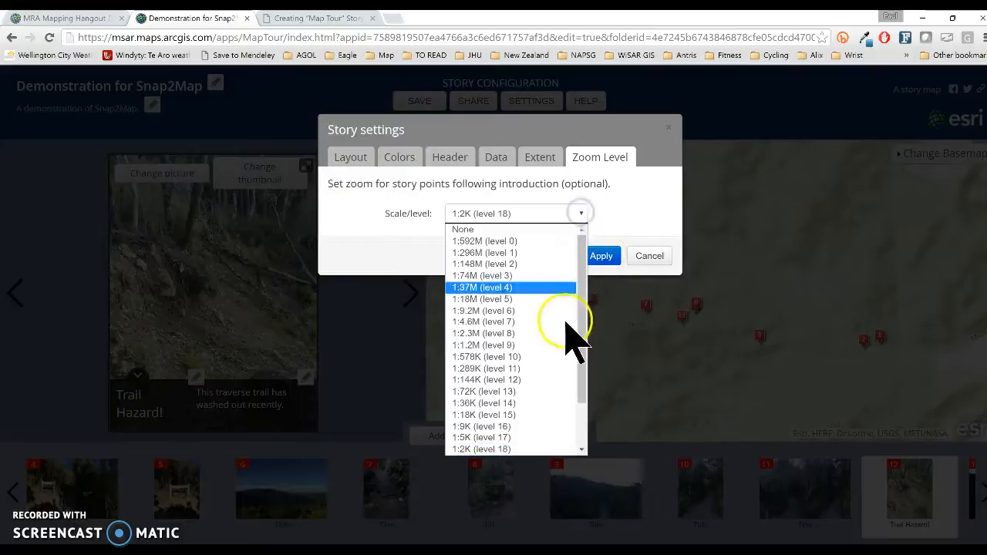
left_click(478, 417)
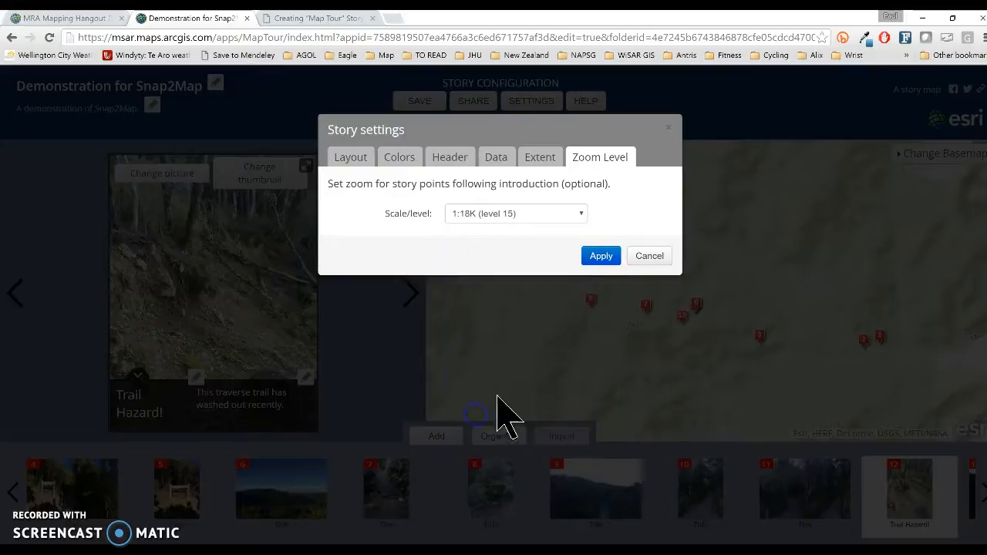
left_click(599, 258)
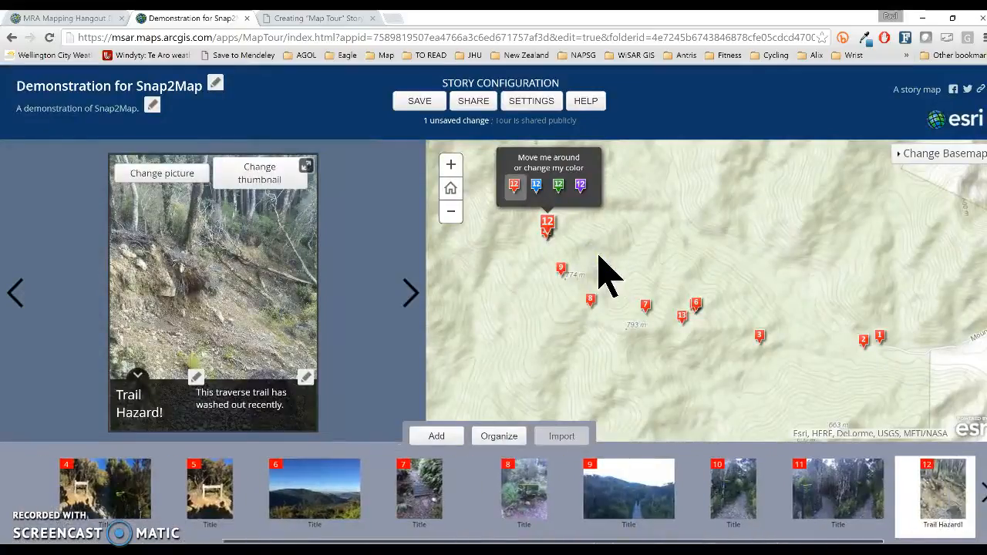
left_click(419, 102)
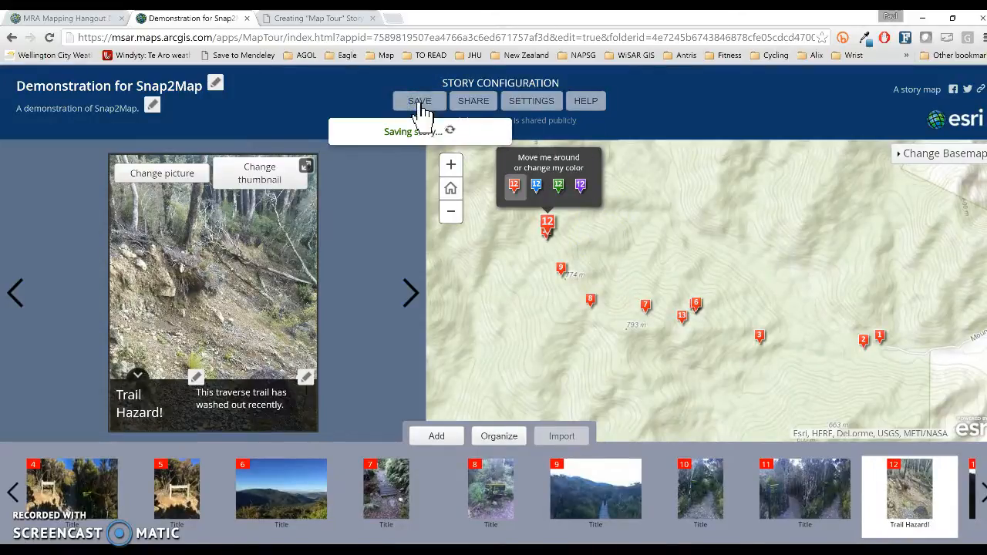
left_click(483, 106)
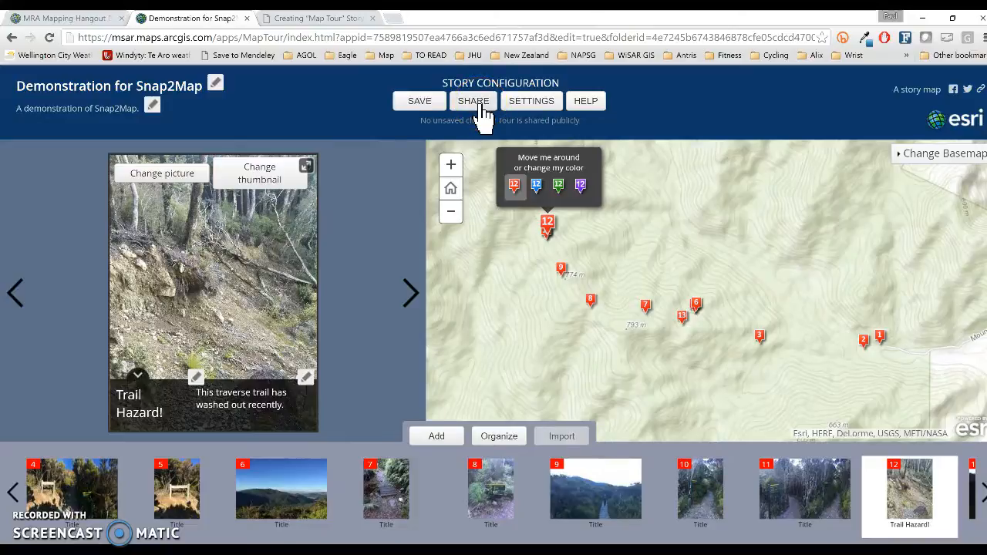
Open the tour's public short link in a new browser tab.
left_click(483, 116)
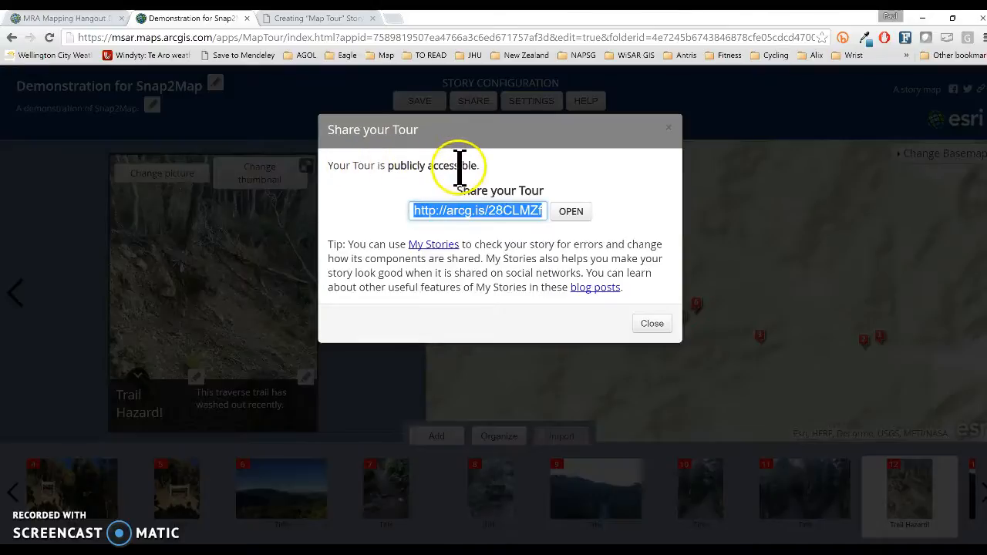
left_click(571, 216)
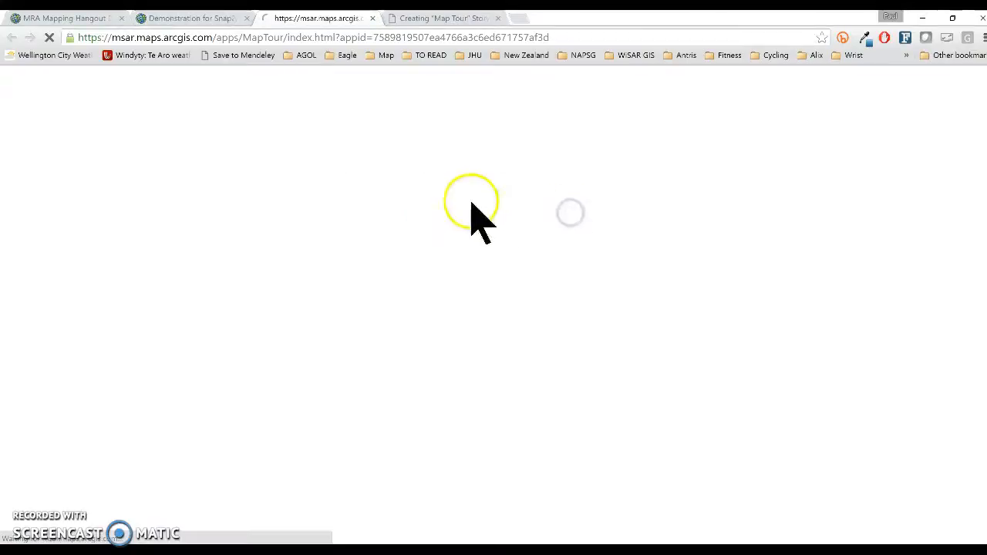
left_click(100, 38)
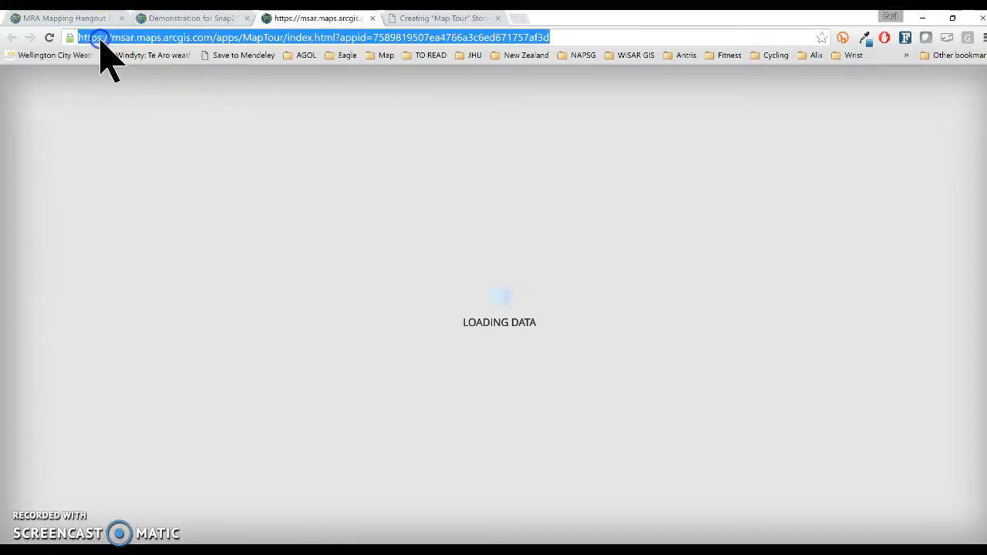
left_click(102, 37)
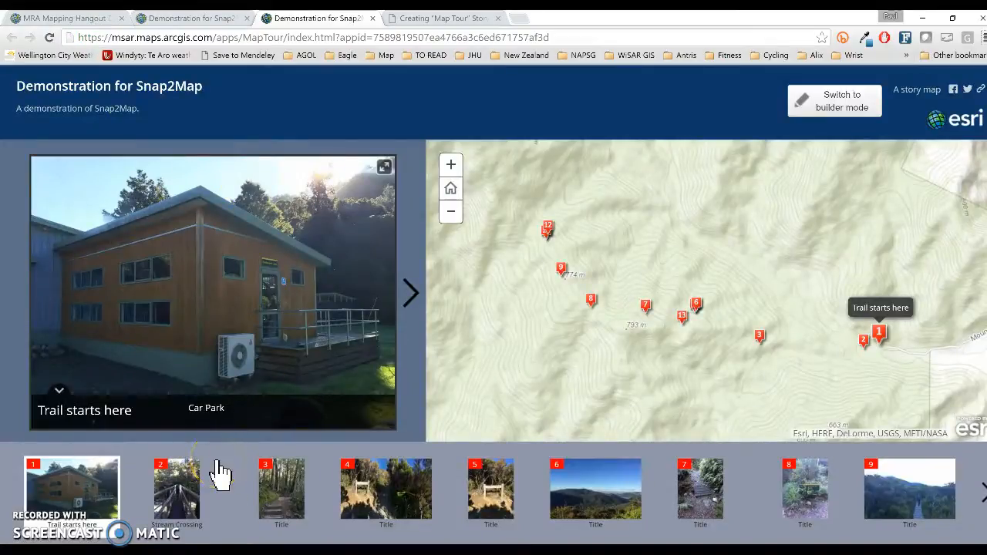
Step through tour stops 2 (Stream Crossing), 3 and 4 in the carousel.
left_click(179, 484)
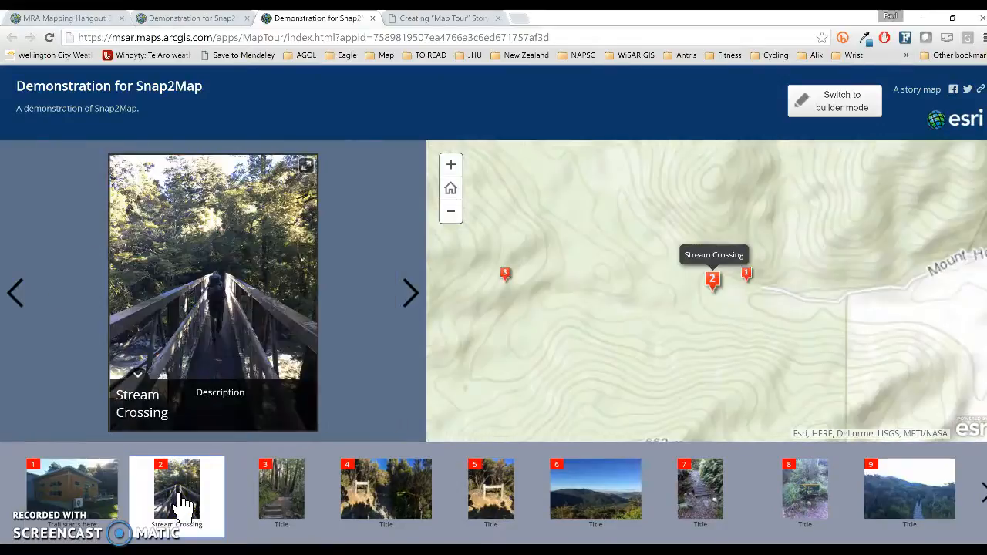
left_click(263, 496)
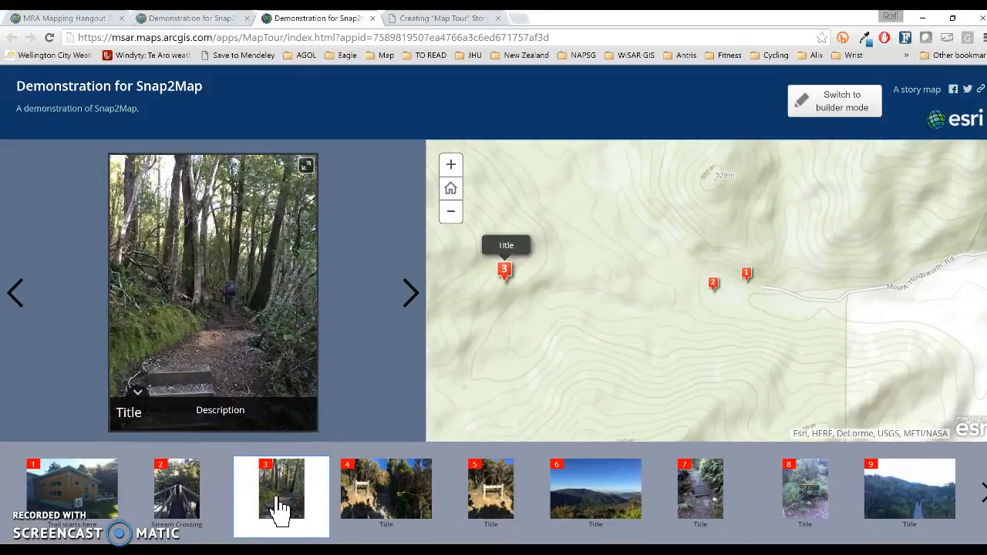
left_click(360, 483)
left_click(405, 502)
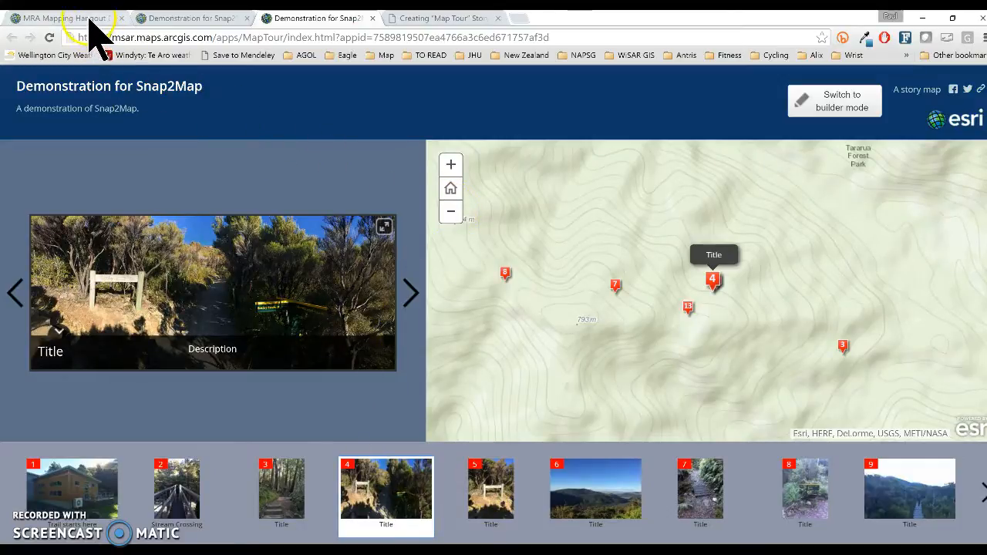
Go to msar.maps.arcgis.com, the Mountain Rescue Association home page, in a new tab.
left_click(168, 19)
left_click(104, 19)
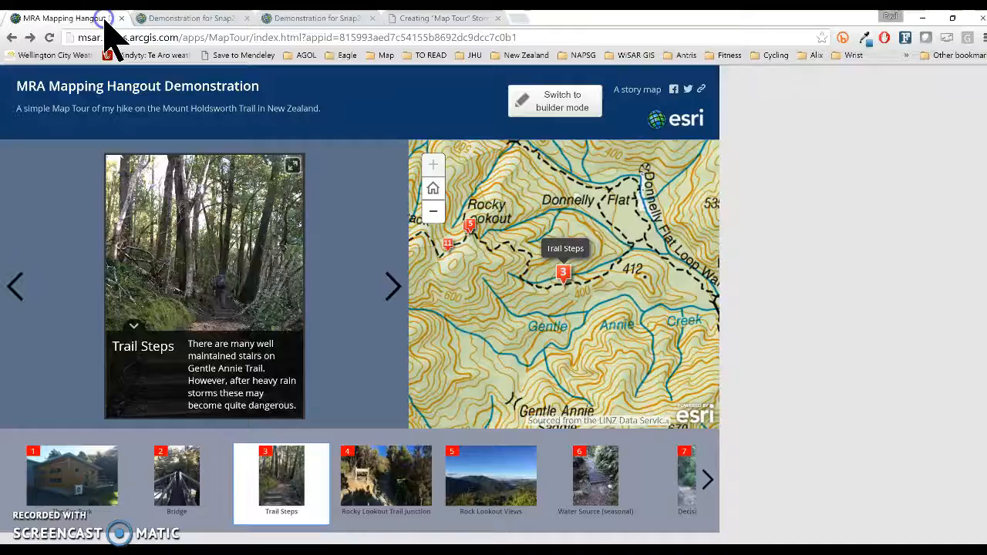
left_click(519, 20)
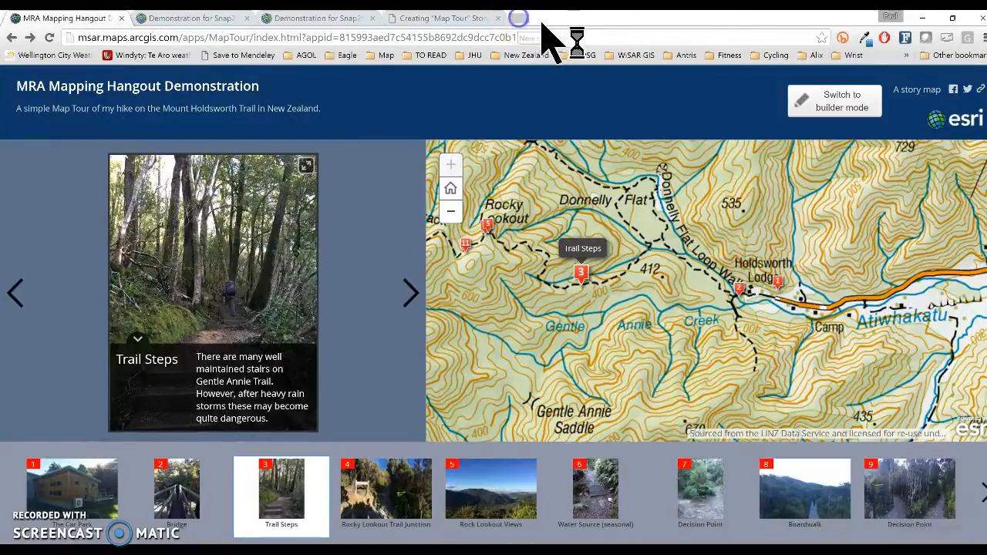
type("msa")
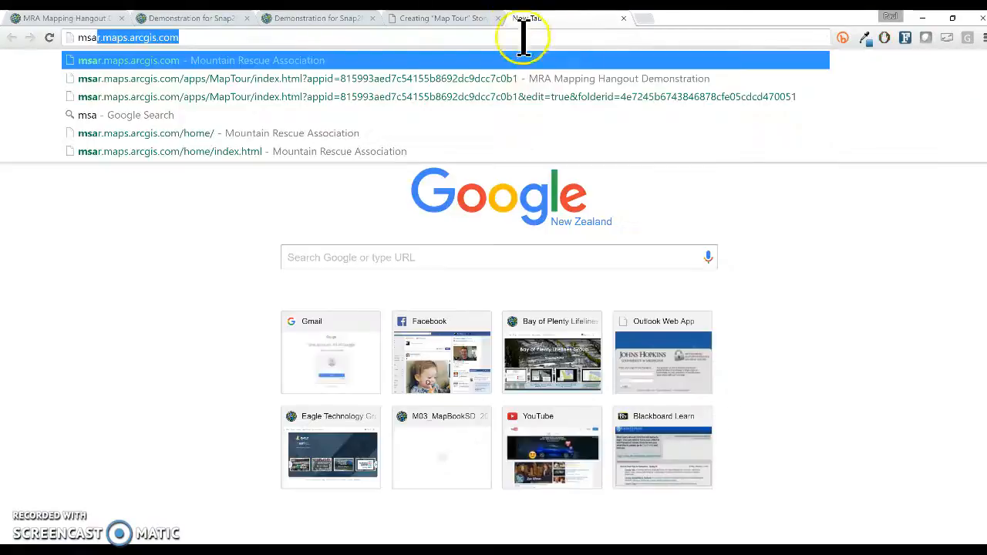
left_click(282, 58)
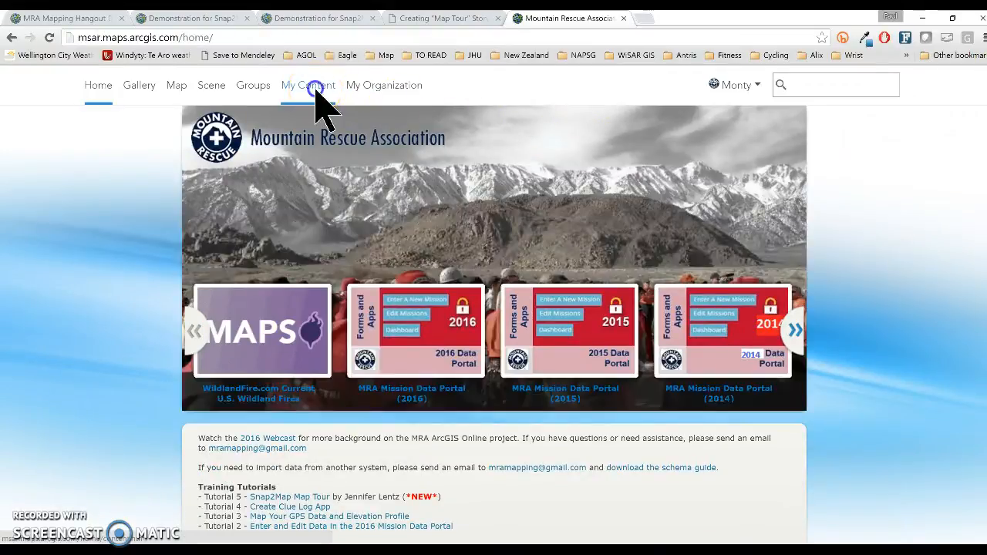
From My Content, open the Demonstration for Snap2Map item in the map viewer.
left_click(316, 89)
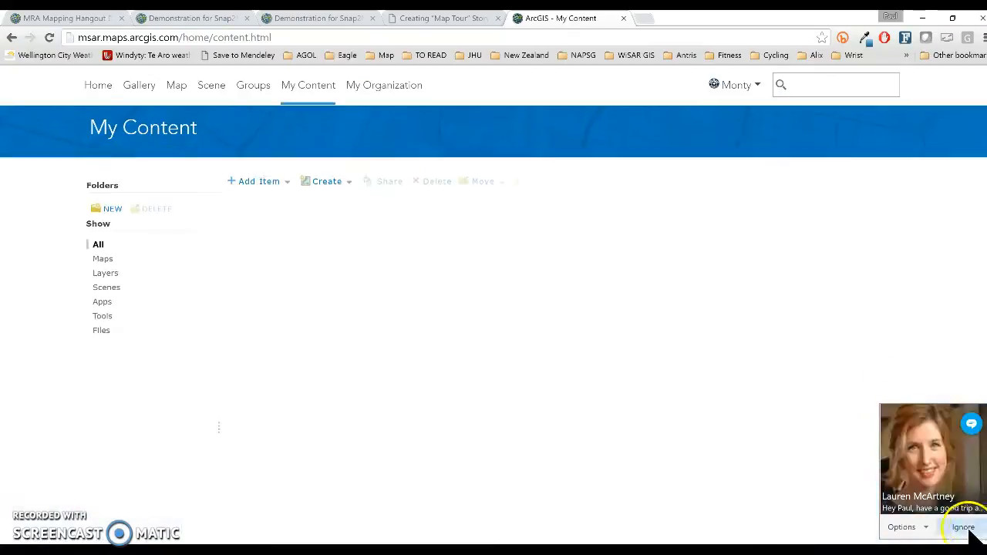
left_click(970, 530)
scroll(416, 169, "down", 5)
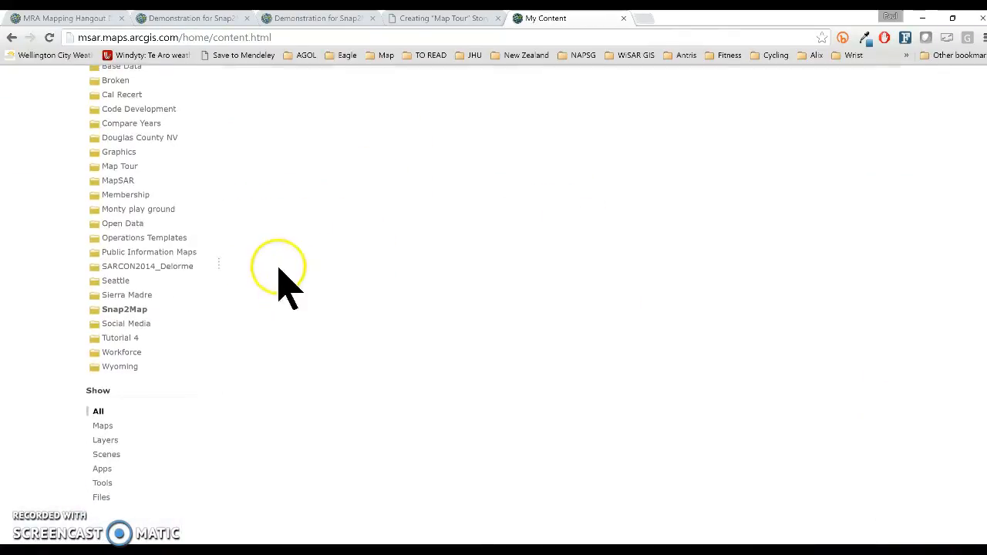
scroll(289, 270, "up", 3)
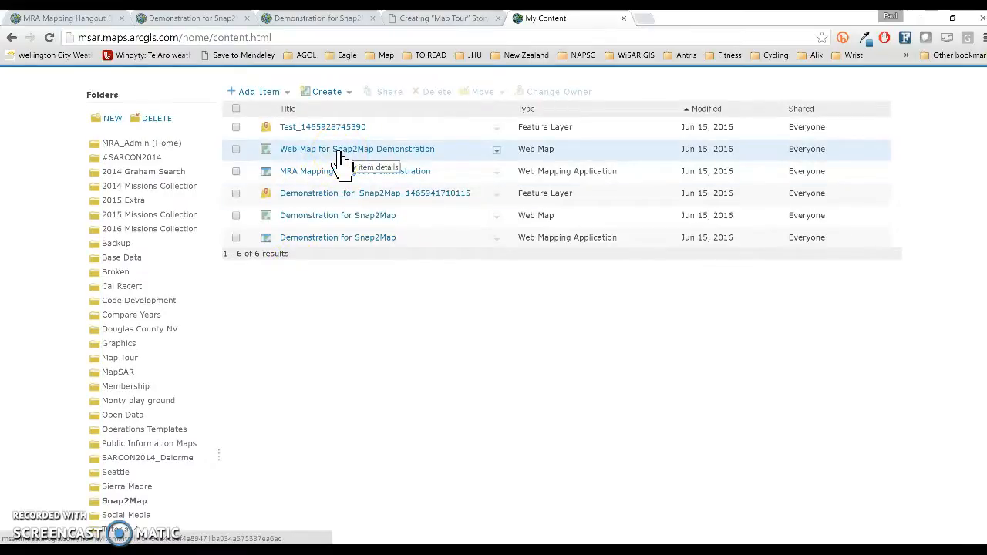
left_click(340, 216)
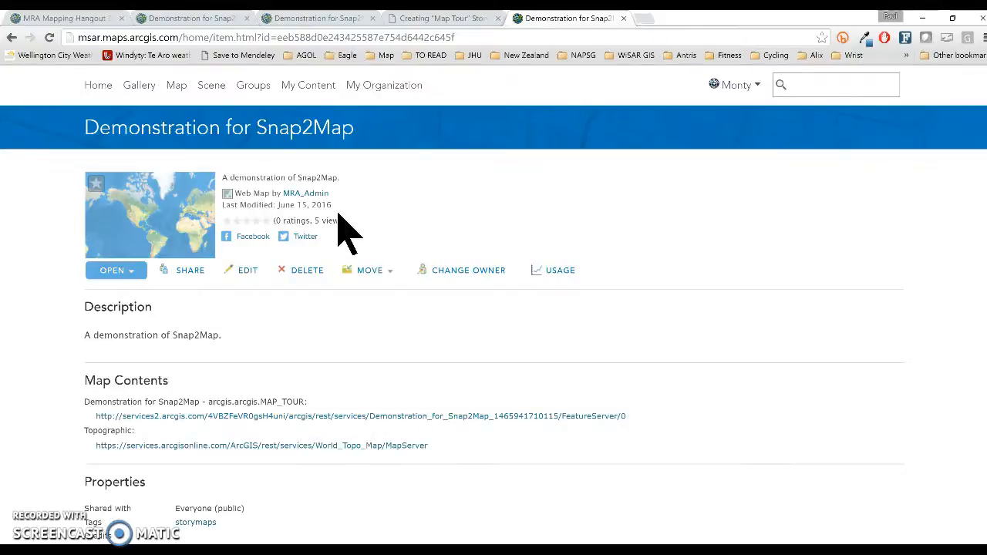
left_click(129, 271)
left_click(131, 285)
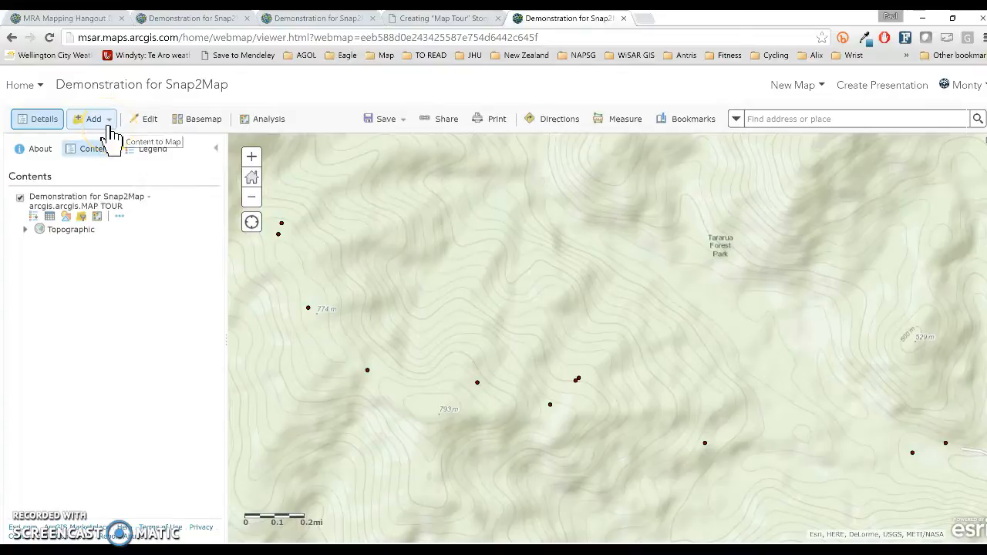
Search all of ArcGIS Online for layers matching 'Tracks'.
left_click(98, 125)
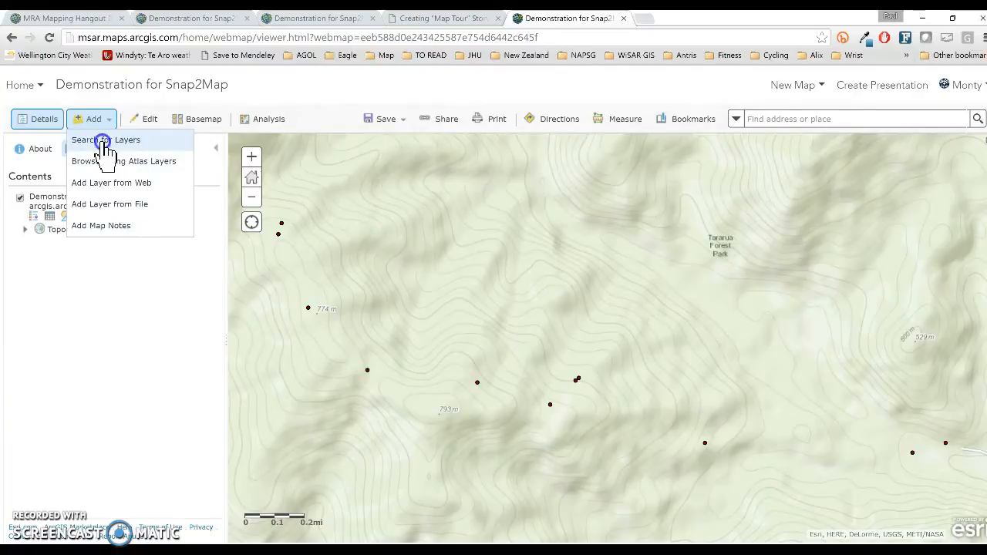
left_click(103, 146)
left_click(91, 166)
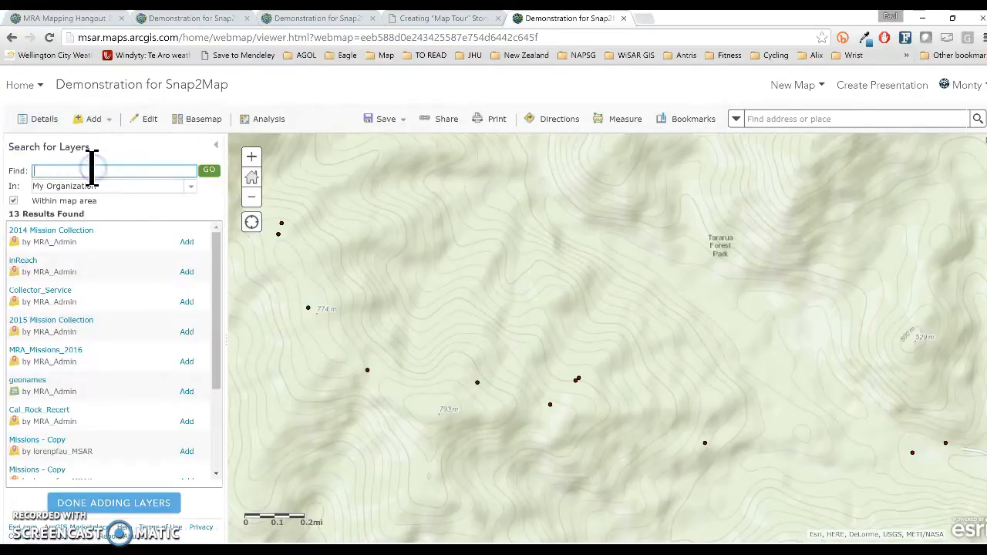
left_click(188, 187)
left_click(132, 253)
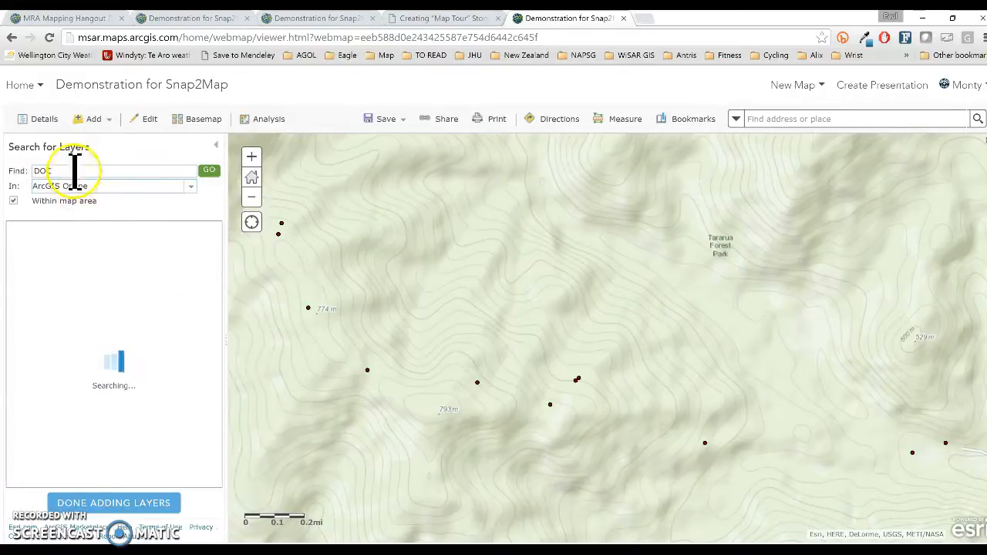
left_click(77, 170)
type("Track")
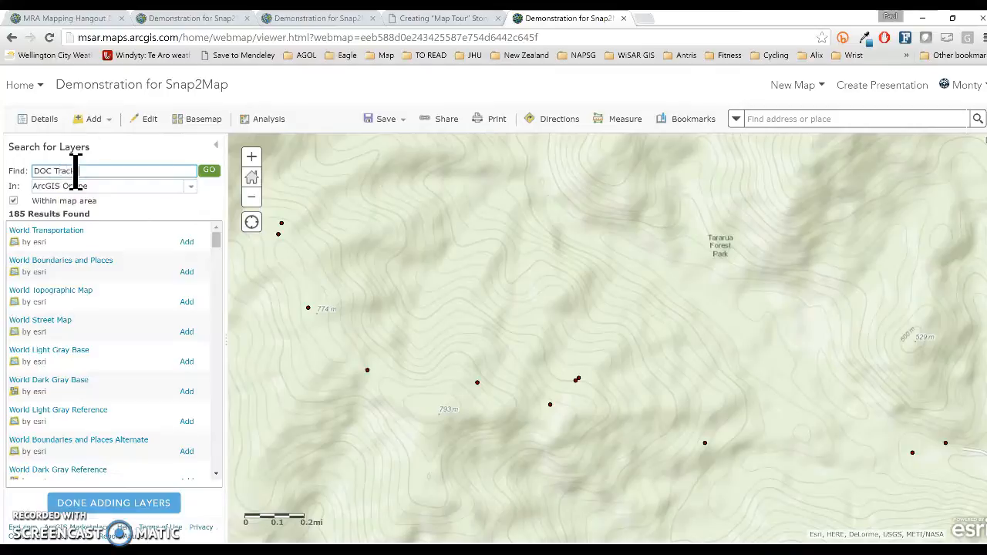
type("s")
key("Return")
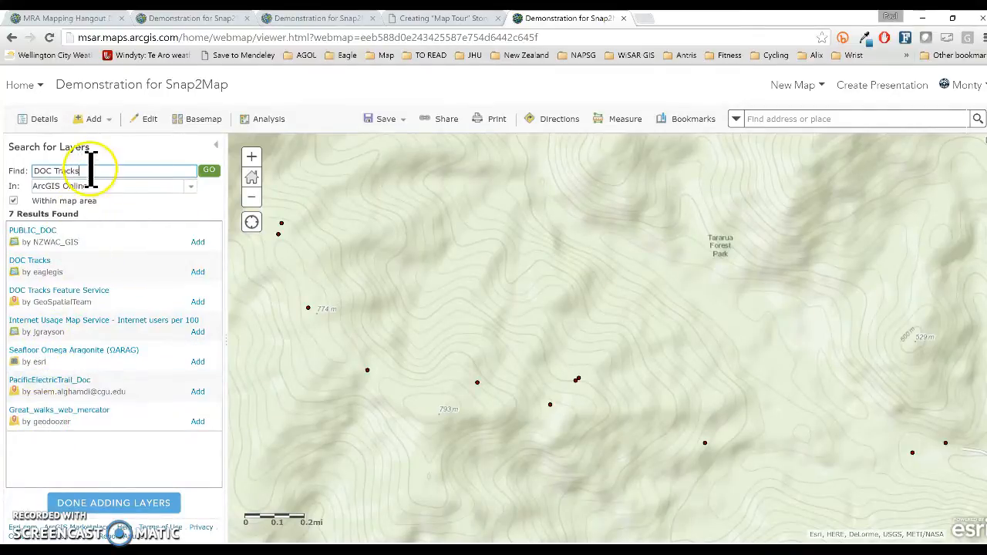
Search for 'NZ Topo' and add NZ Topographic Service (LINZ) to the map.
left_click_drag(81, 170, 31, 171)
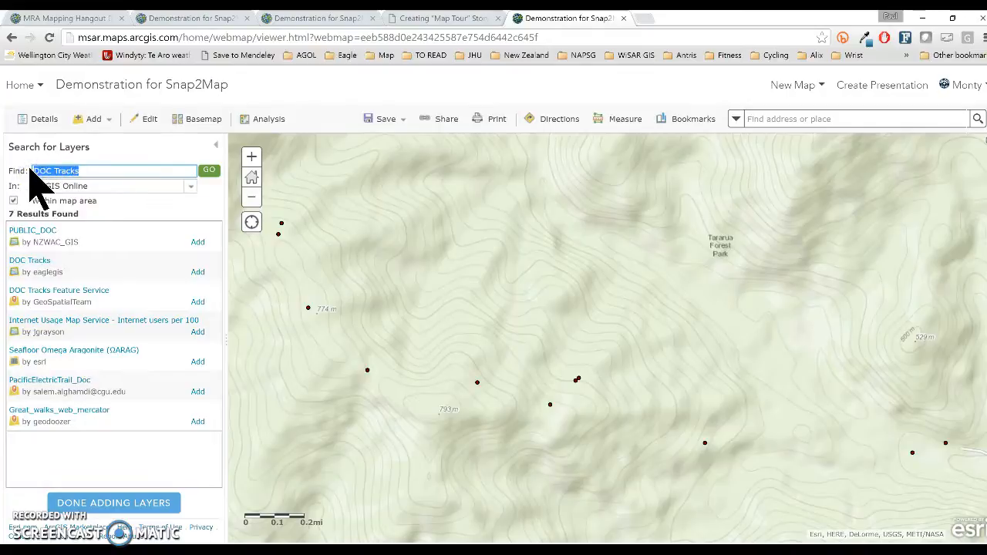
type("NZ Topo")
key("Return")
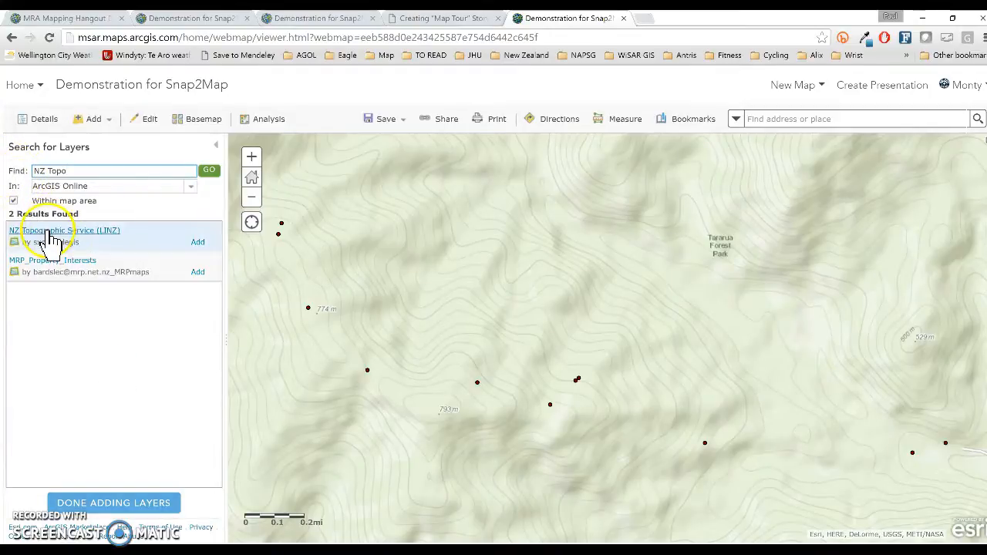
left_click(196, 243)
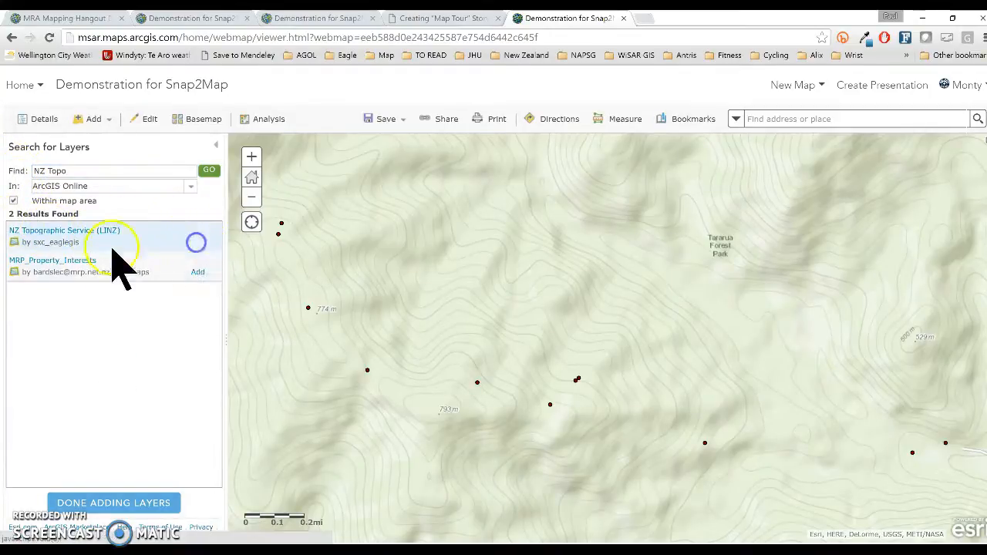
left_click(44, 121)
Pan the map slightly, save the web map with the LINZ layer, and return to the Map Tour tab.
left_click(320, 292)
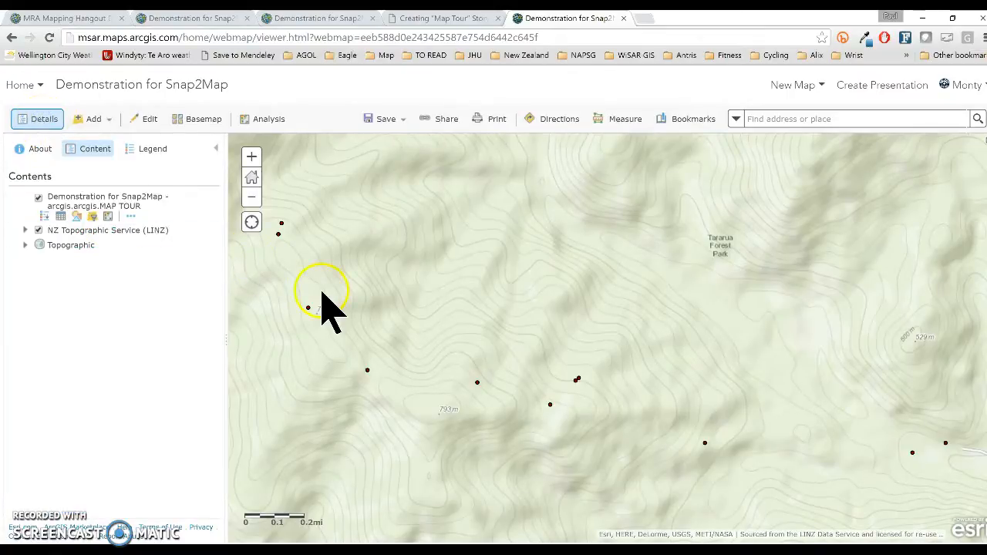
scroll(323, 295, "down", 1)
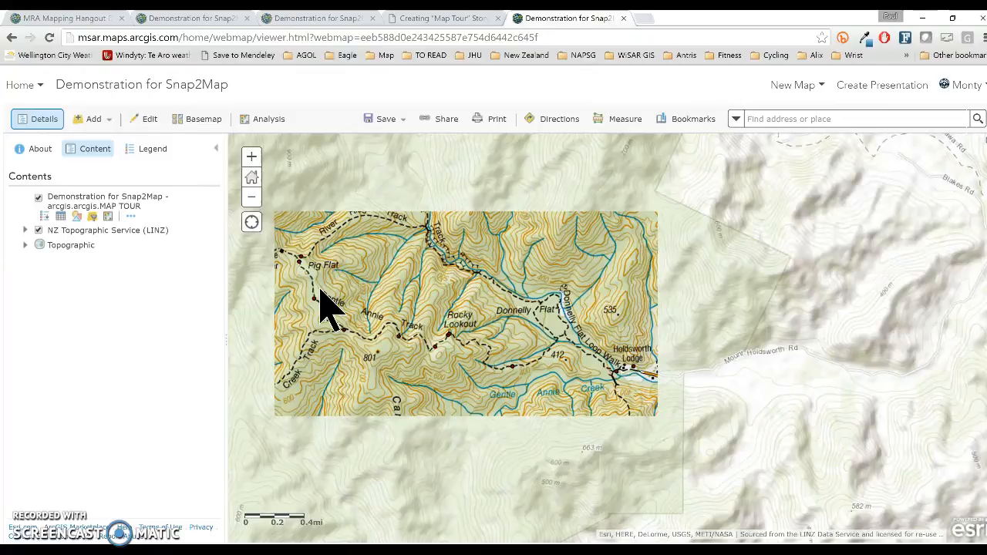
left_click(321, 293)
left_click(364, 299)
left_click_drag(374, 293, 412, 295)
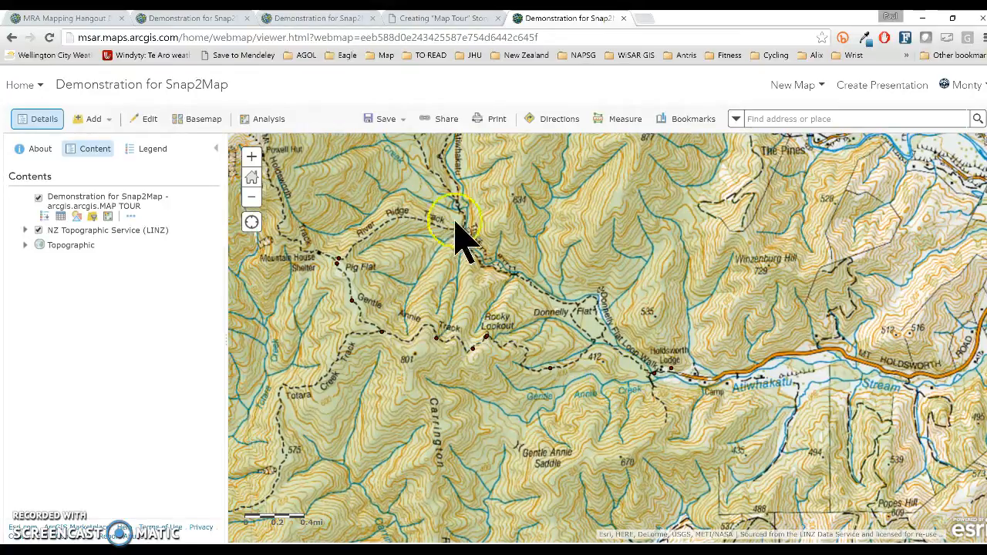
left_click(382, 128)
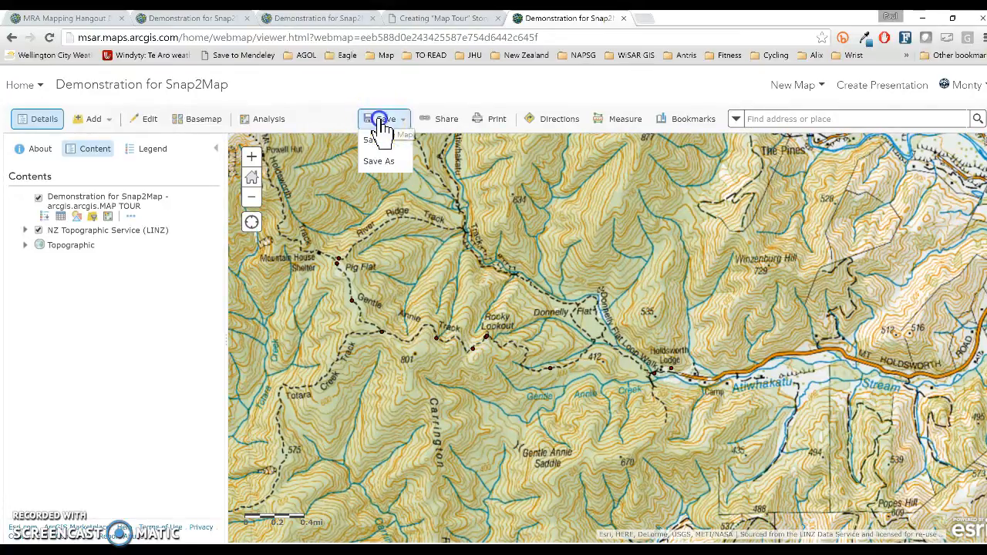
left_click(374, 140)
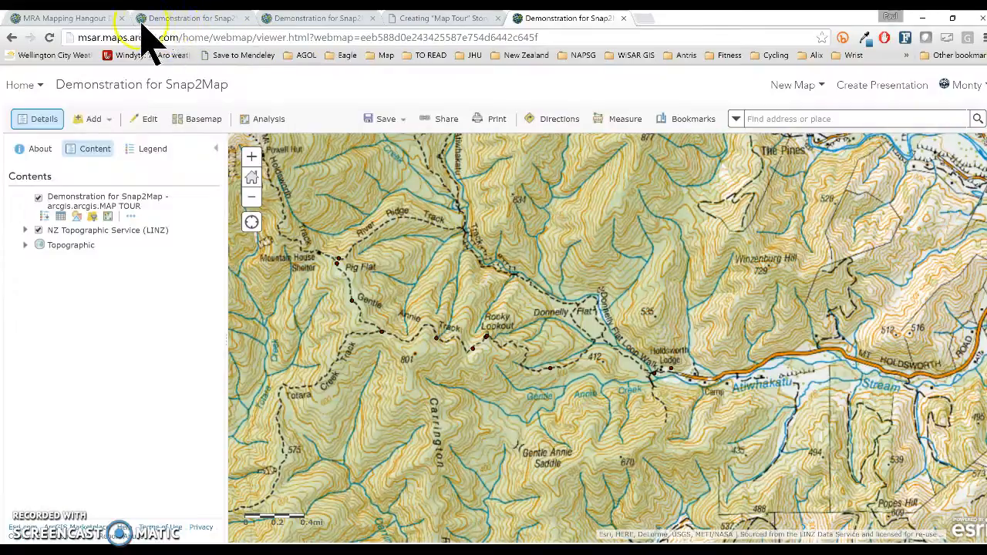
left_click(309, 18)
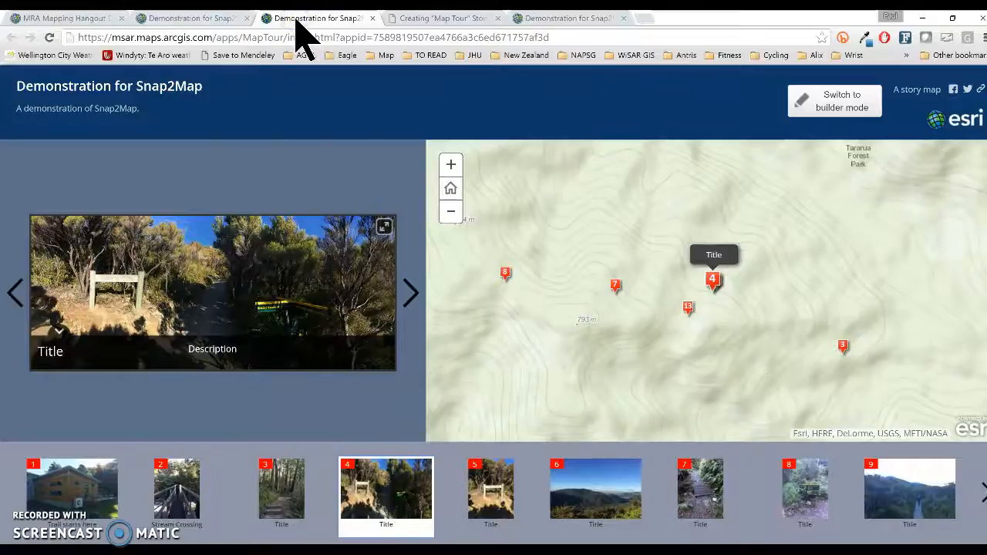
Reload the Map Tour to show LINZ topo mapping, then view stop 2, Stream Crossing.
left_click(48, 37)
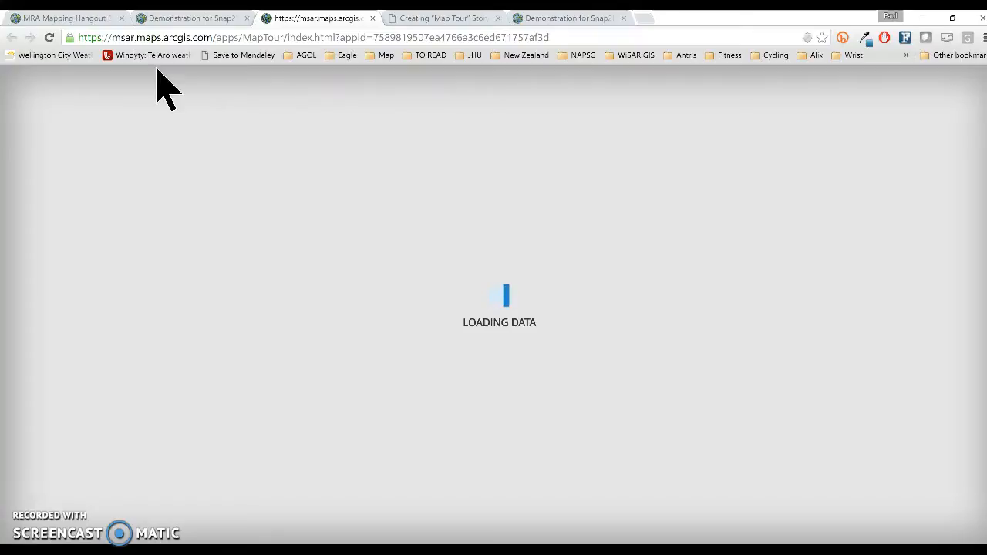
left_click(97, 498)
left_click(94, 497)
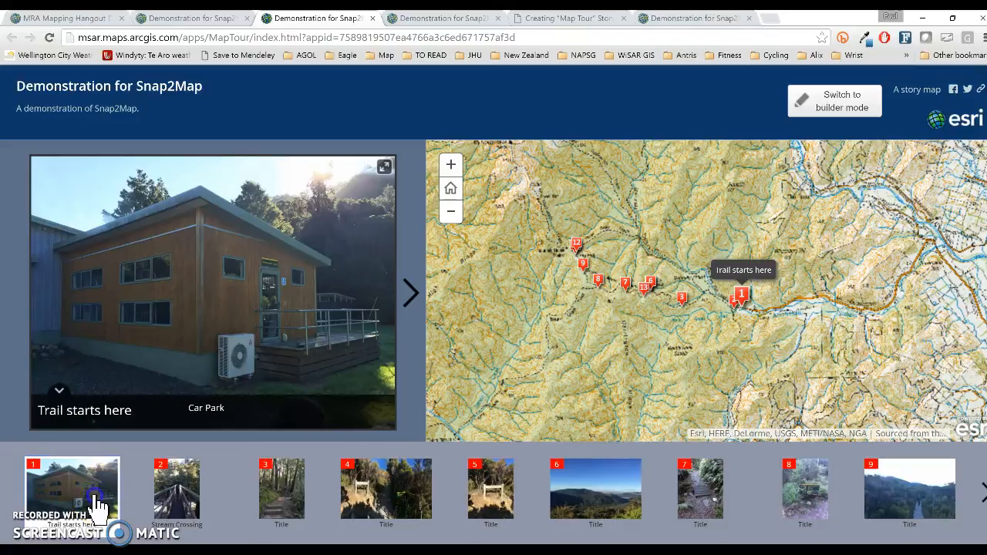
left_click(177, 497)
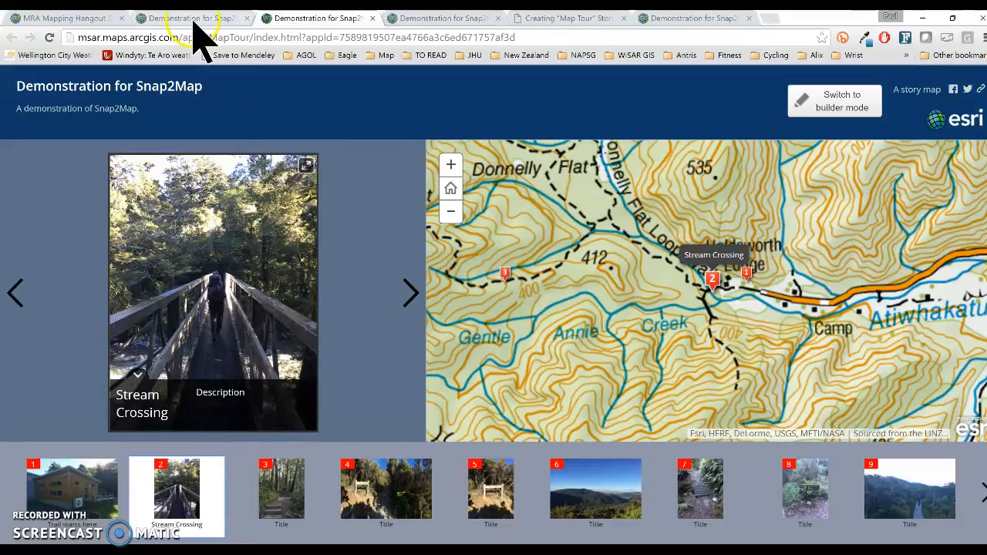
Return to the Creating 'Map Tour' Story Maps PDF and scroll up to its title page.
left_click(76, 19)
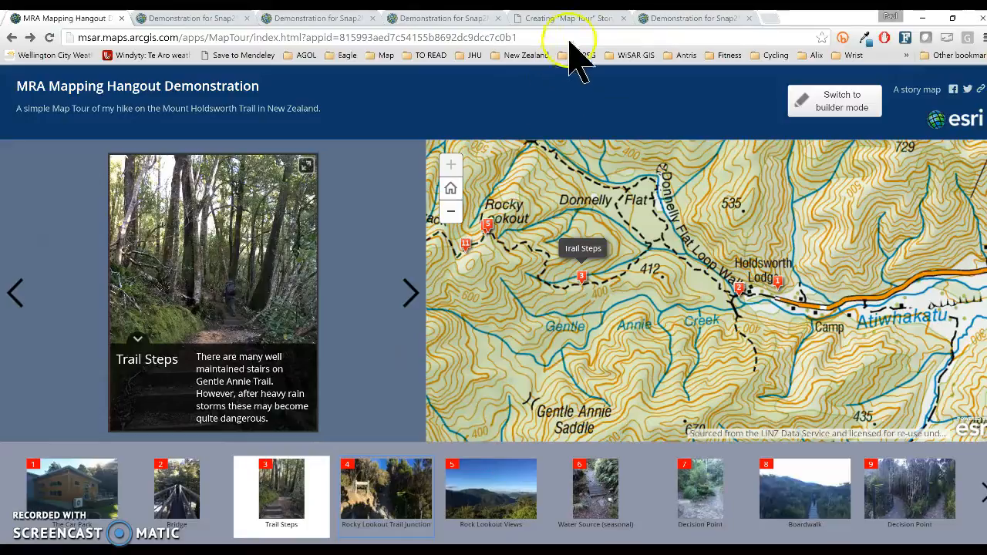
left_click(562, 18)
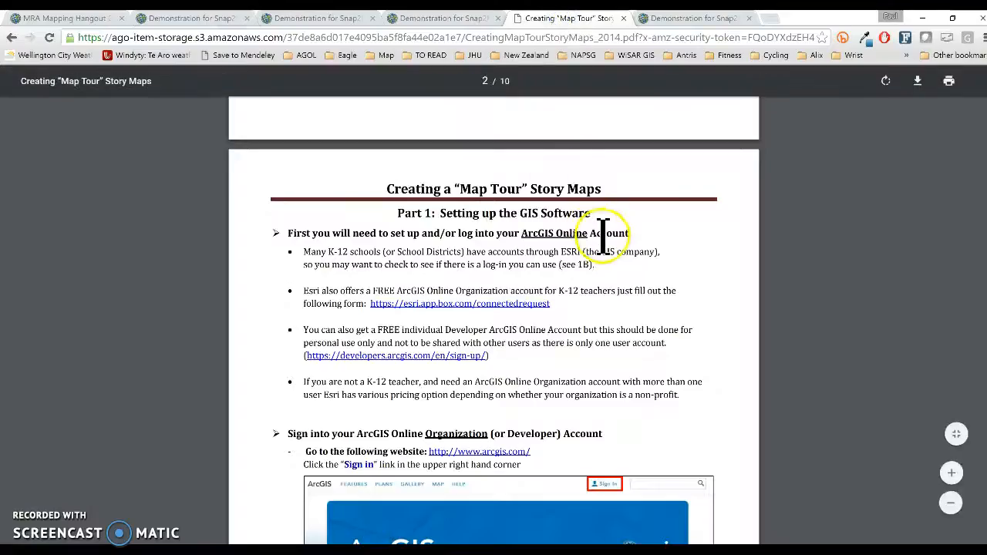
scroll(621, 243, "up", 5)
scroll(617, 245, "up", 3)
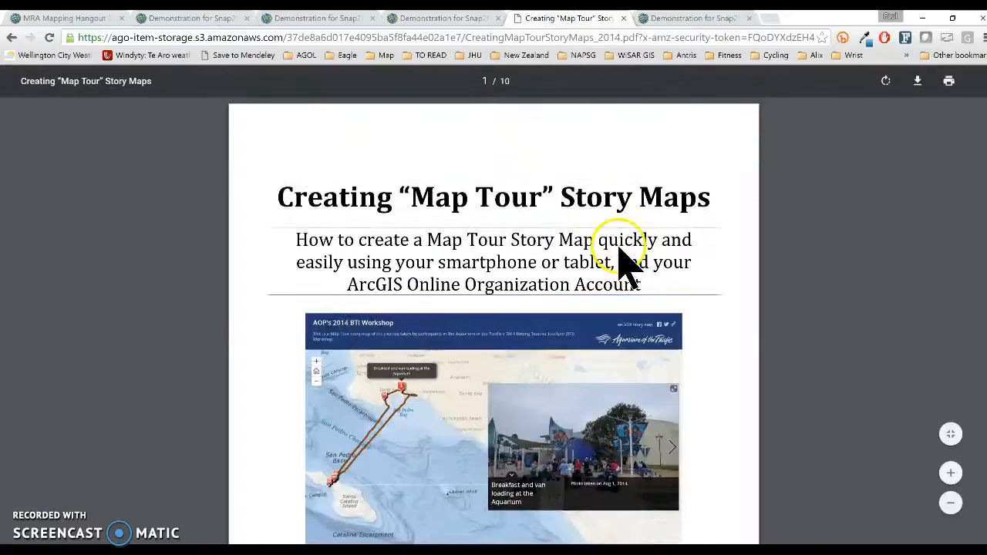